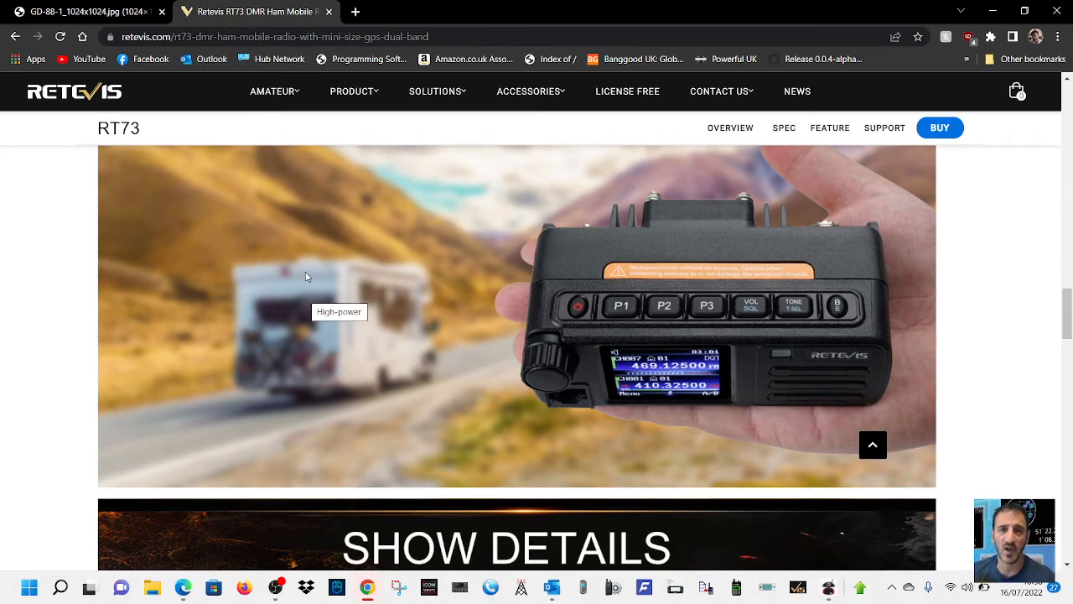
# - Glance at the GD-88 radio image beside the RT73 page, and switch to a freshly restarted DMR CPS_DRS programming software
pyautogui.click(41, 17)
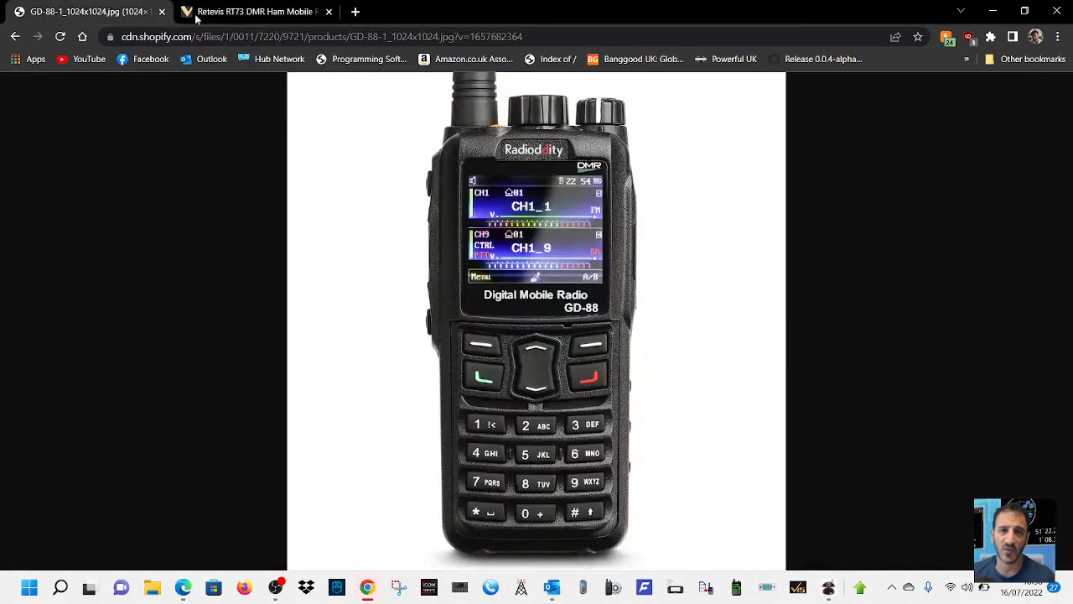
pyautogui.click(245, 14)
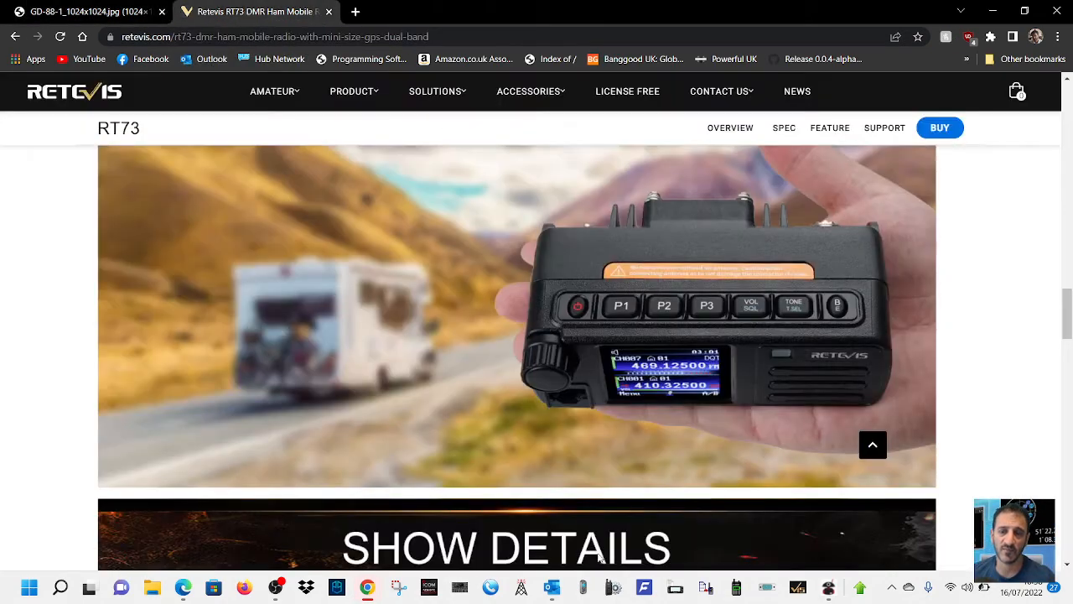
pyautogui.click(826, 590)
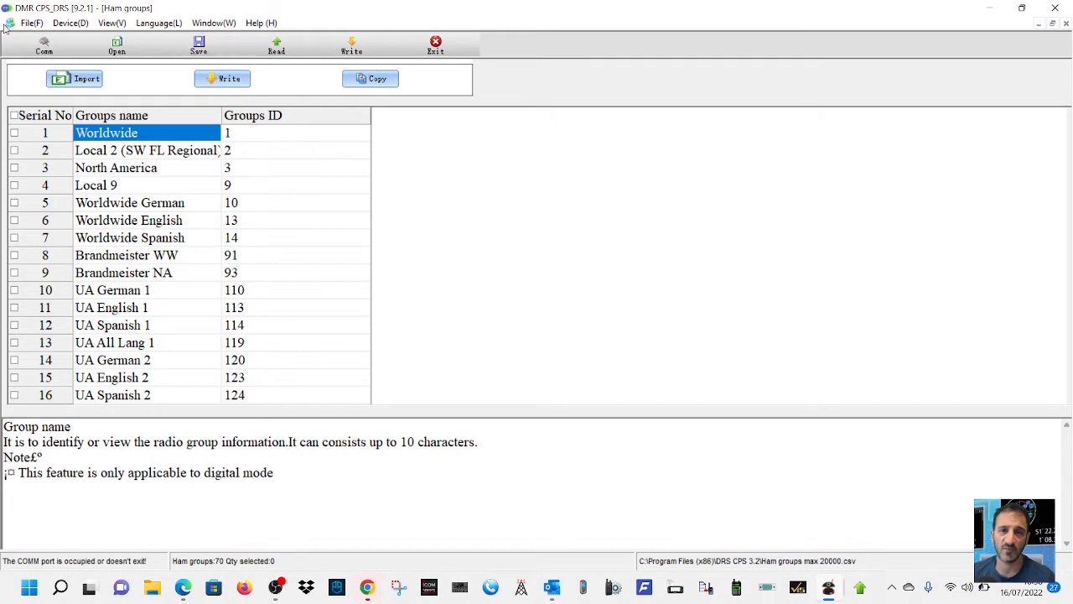
pyautogui.click(1052, 9)
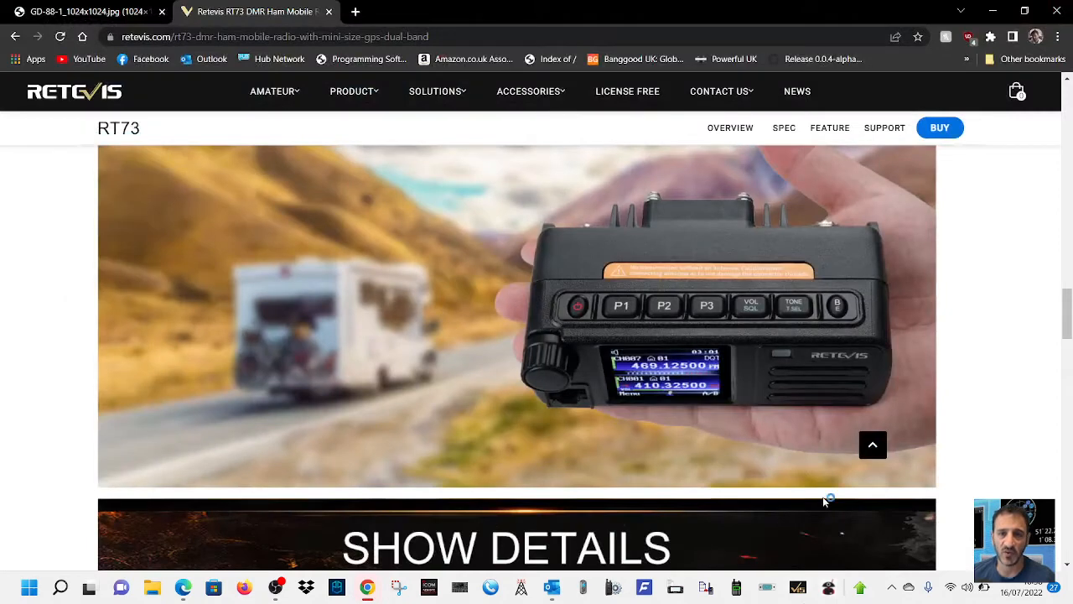
pyautogui.click(829, 587)
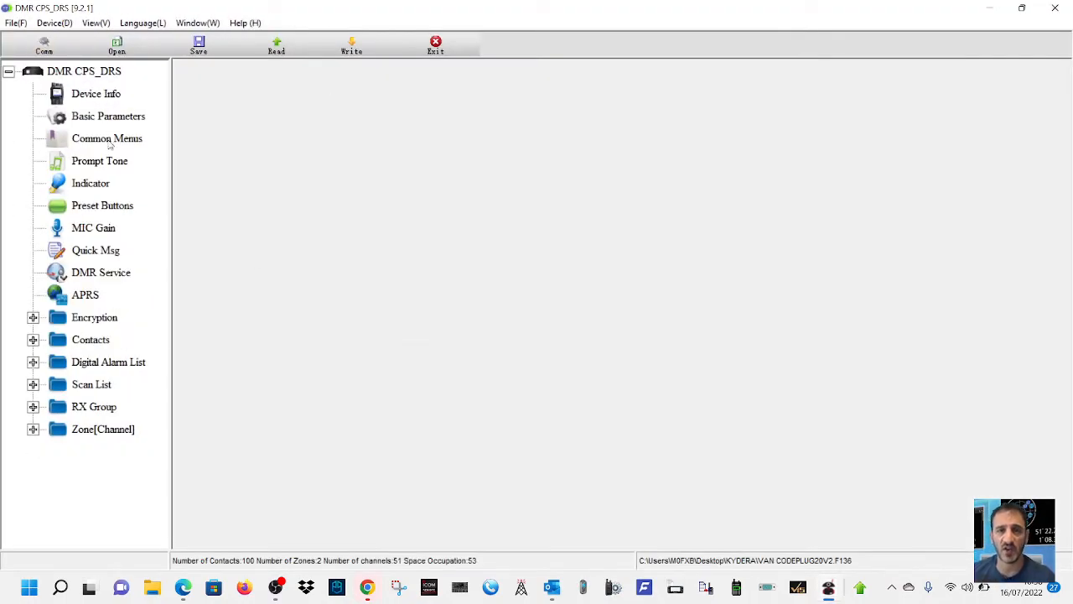
# - View the device info, and set the radio's language to English in the basic parameters
pyautogui.click(105, 95)
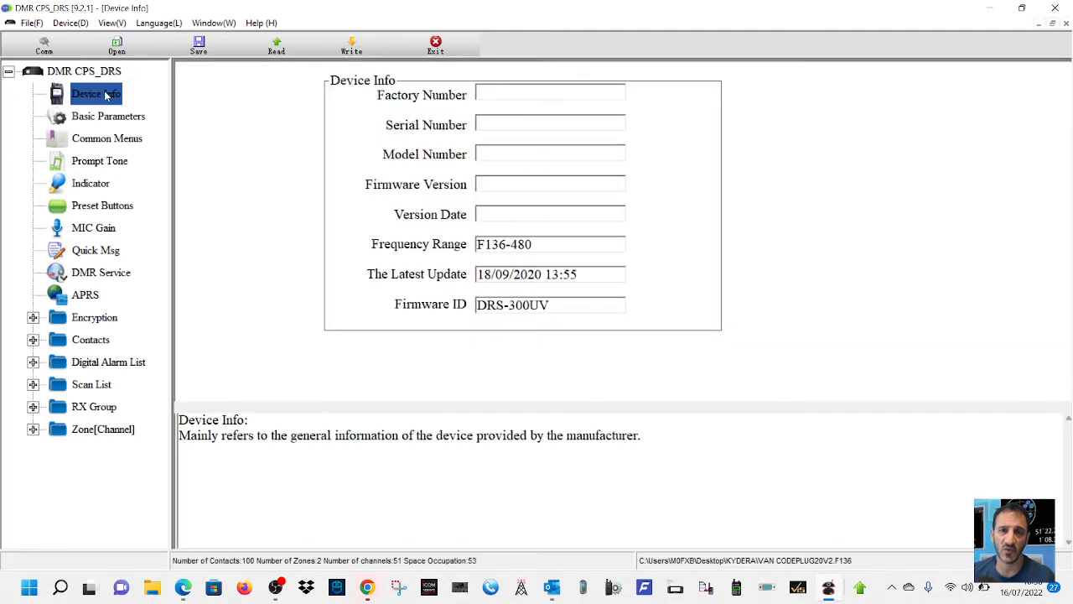
pyautogui.click(109, 120)
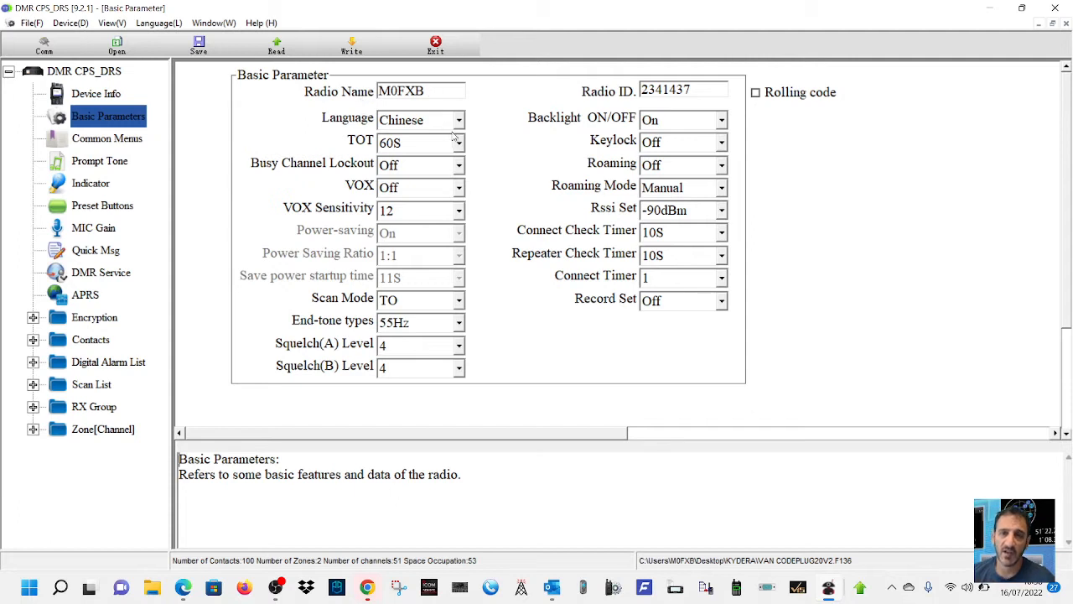
pyautogui.click(458, 122)
pyautogui.click(447, 154)
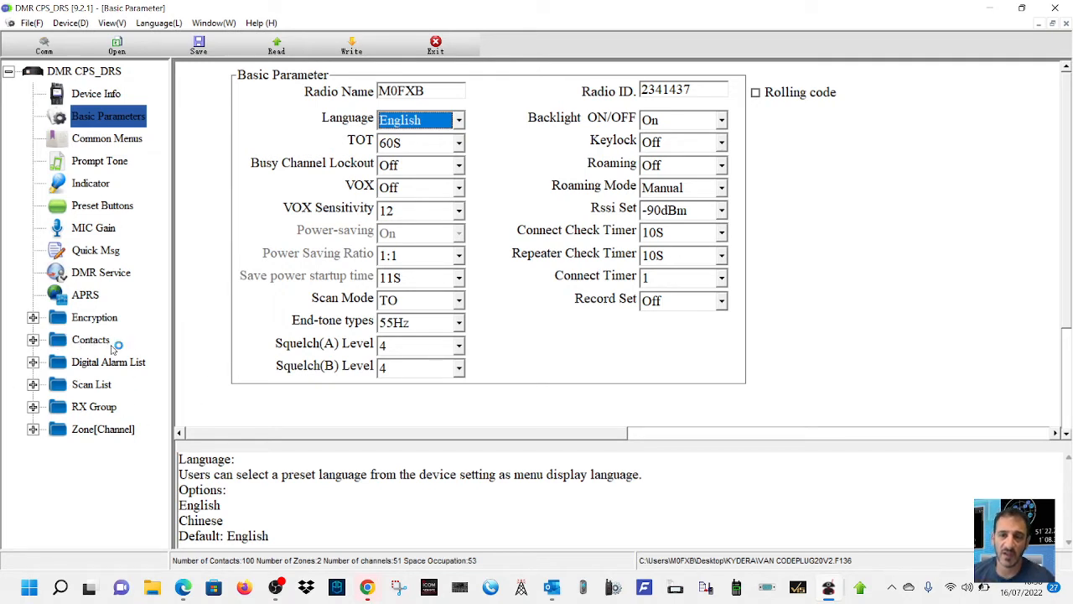
# - Open the contact list and look through its group call entries down to the nineties
pyautogui.click(33, 341)
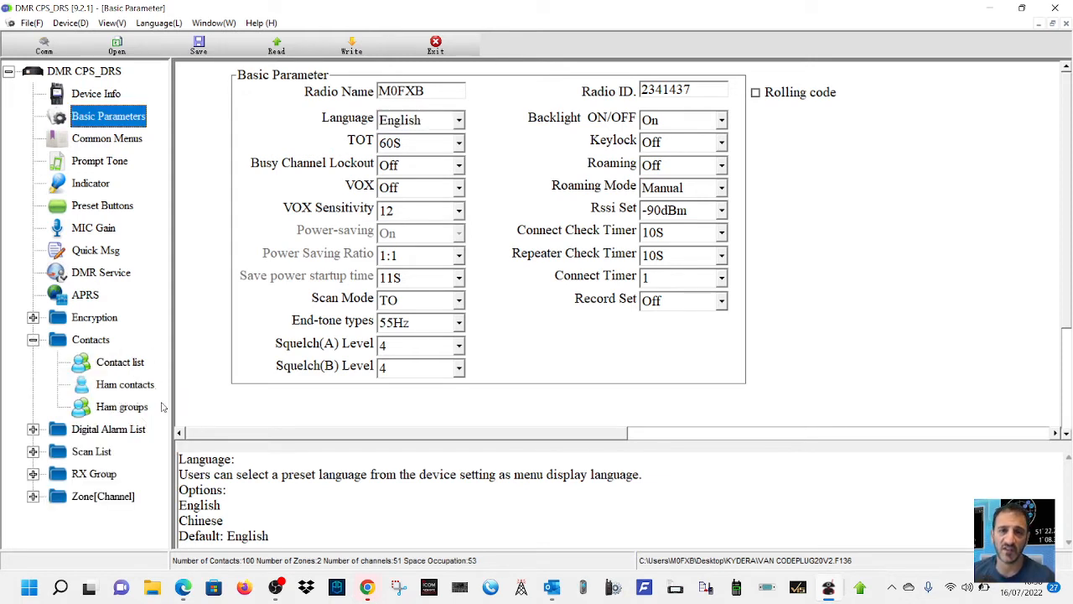
pyautogui.click(134, 365)
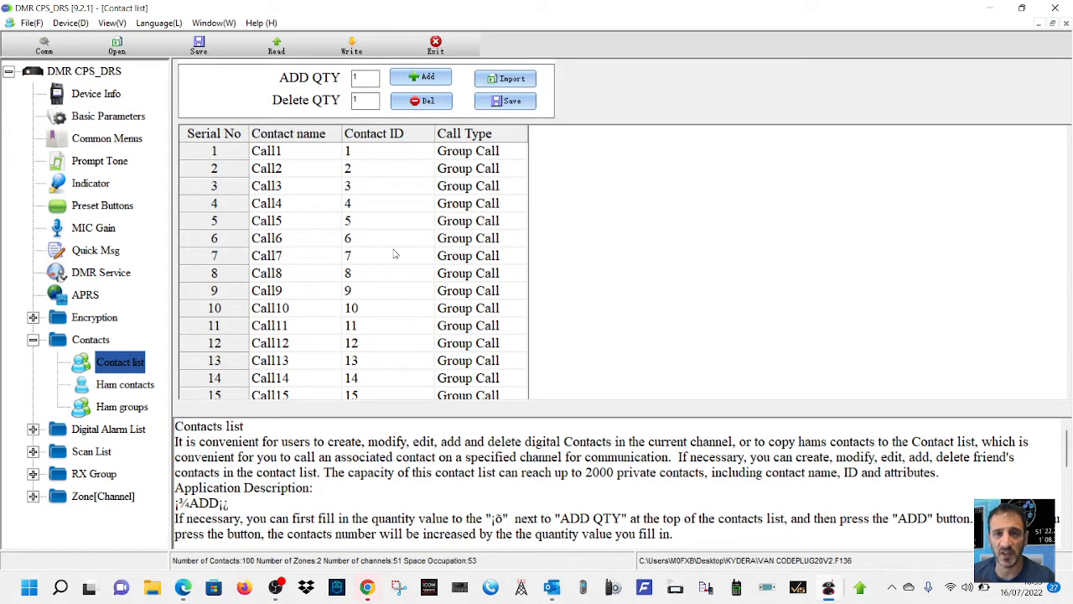
pyautogui.scroll(-2, 394, 254)
pyautogui.scroll(2, 396, 252)
pyautogui.scroll(-4, 400, 256)
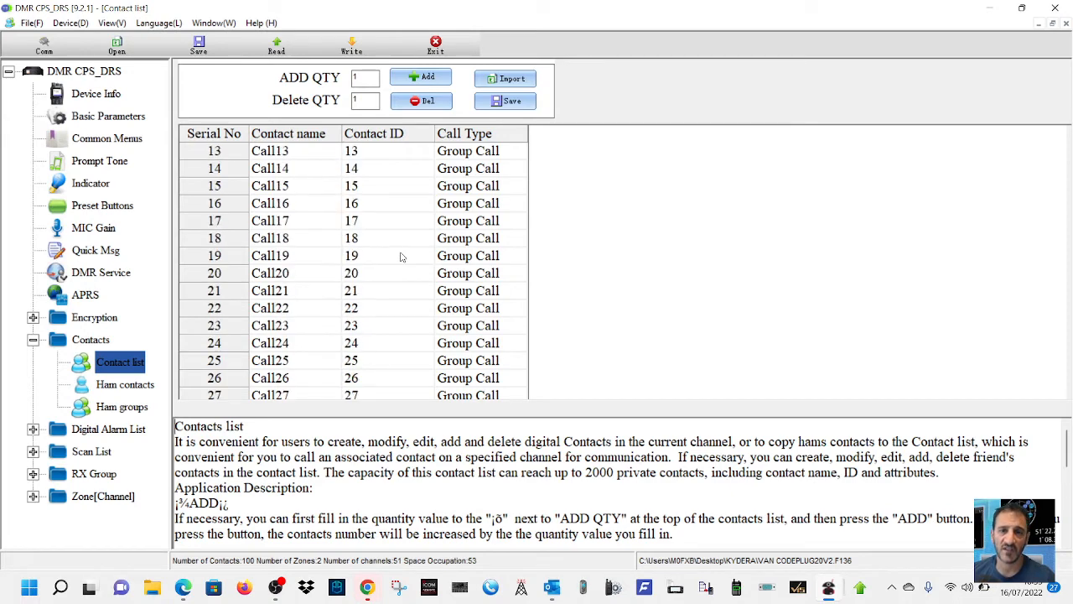
pyautogui.scroll(-18, 401, 257)
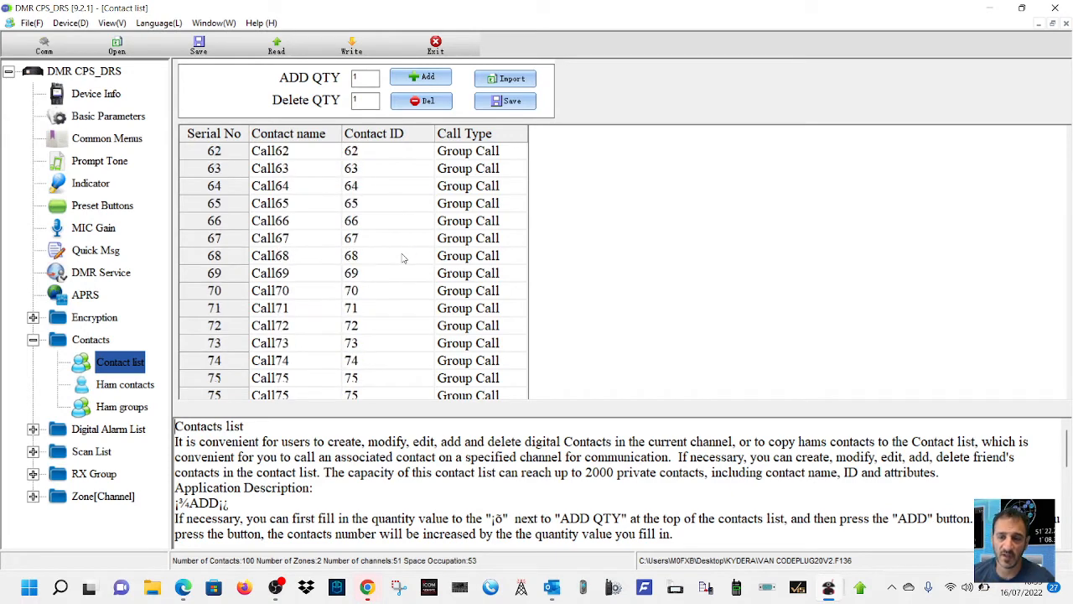
pyautogui.scroll(-5, 403, 258)
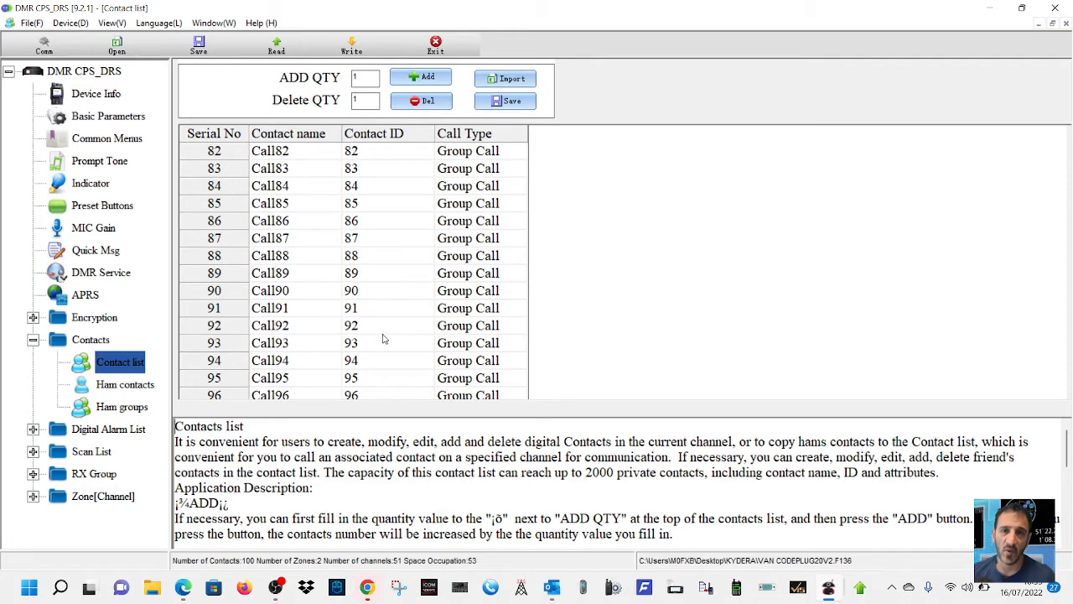
# - Rename the contact with ID 91 in the contact list as "world wide"
pyautogui.click(294, 308)
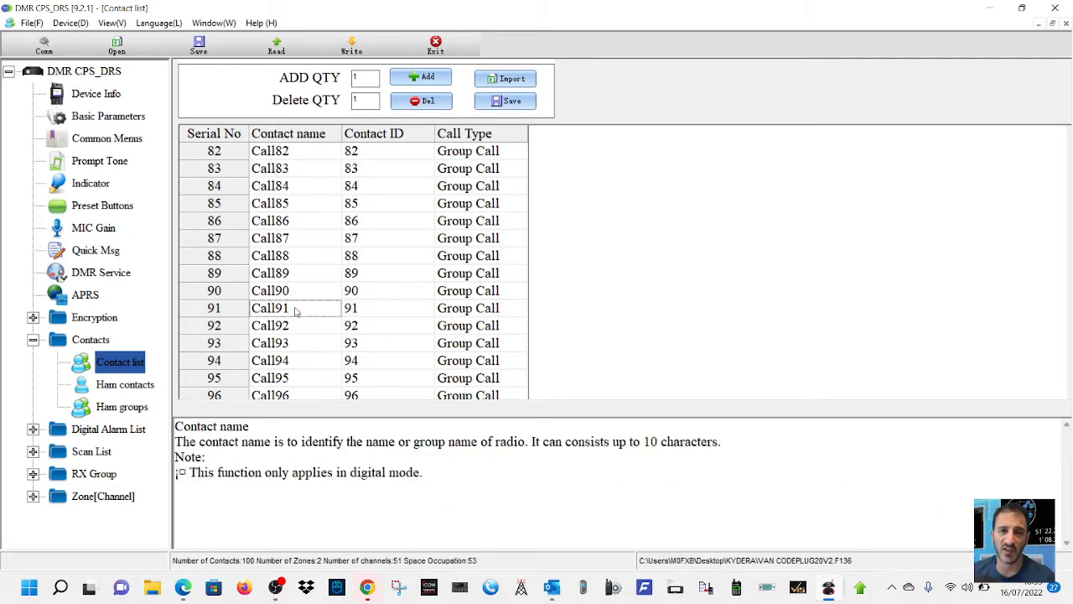
pyautogui.write('W')
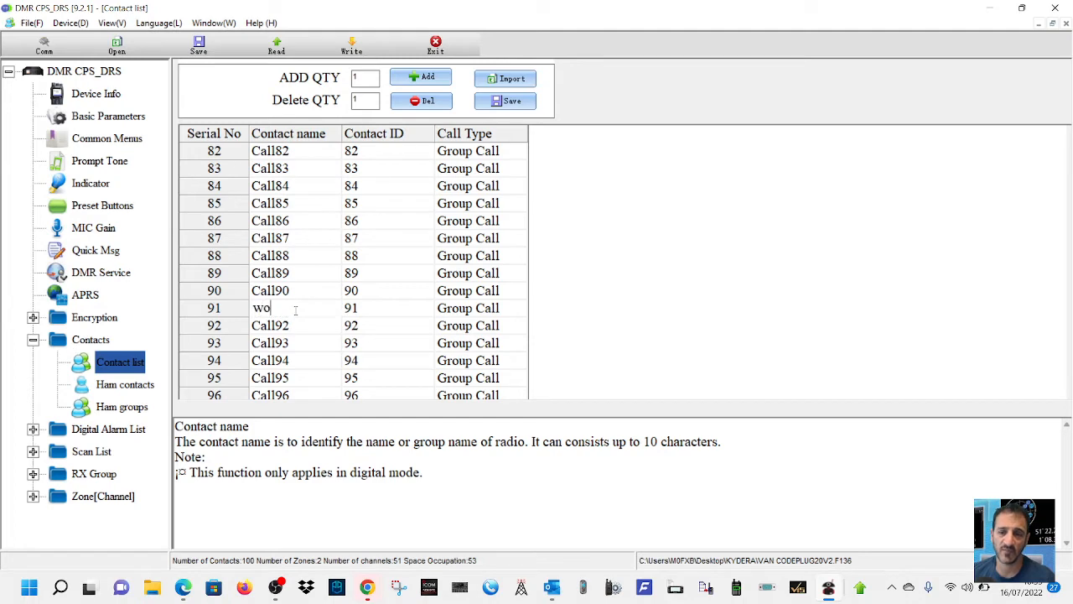
pyautogui.write('orld wide')
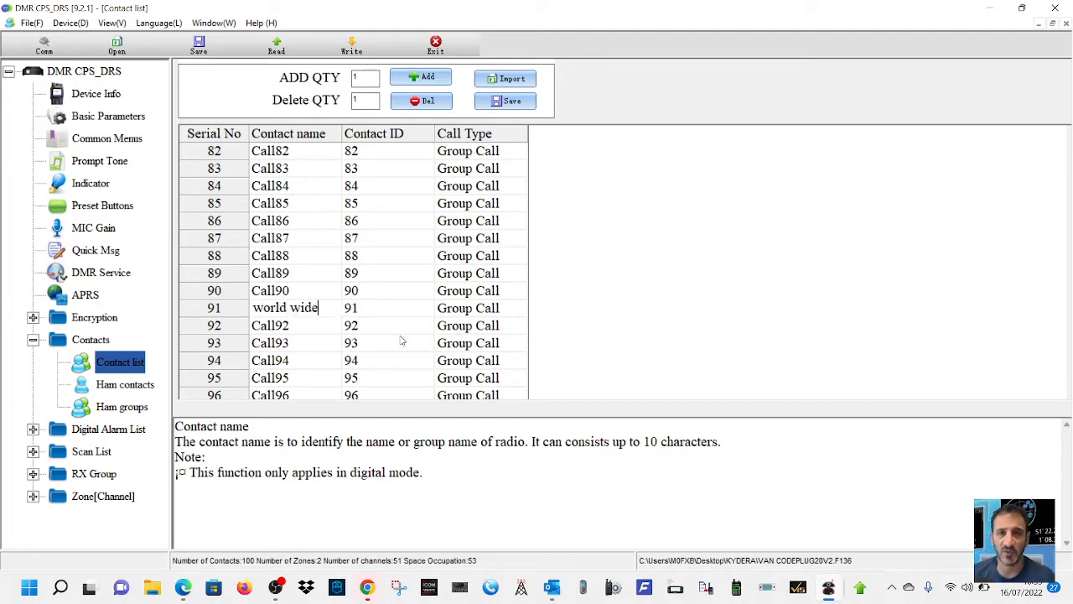
pyautogui.click(400, 343)
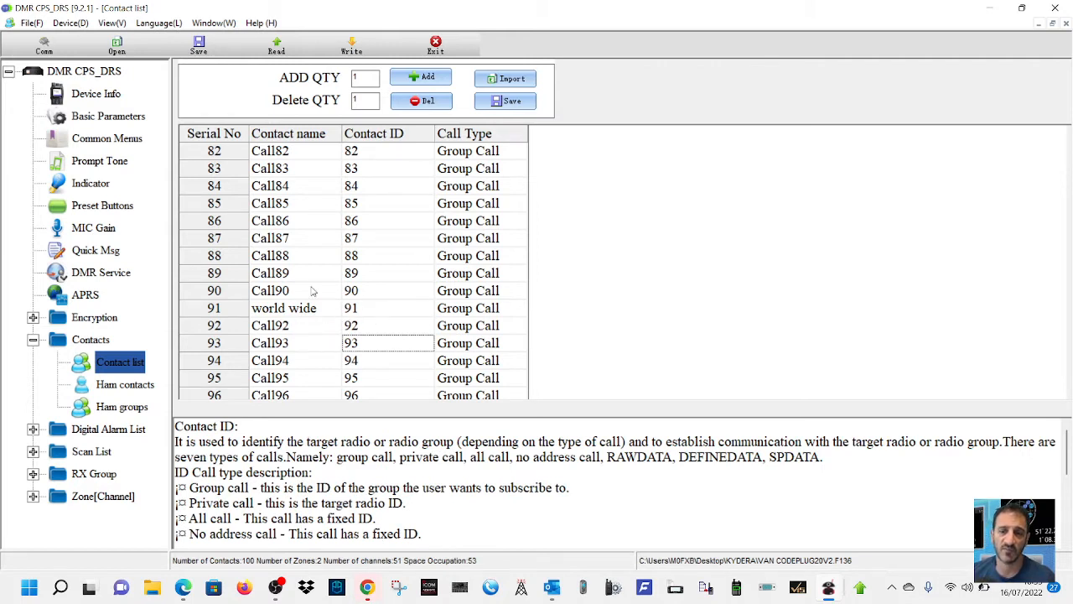
# - Add two new group call contacts at the end of the contact list
pyautogui.scroll(-2, 373, 300)
pyautogui.scroll(8, 377, 301)
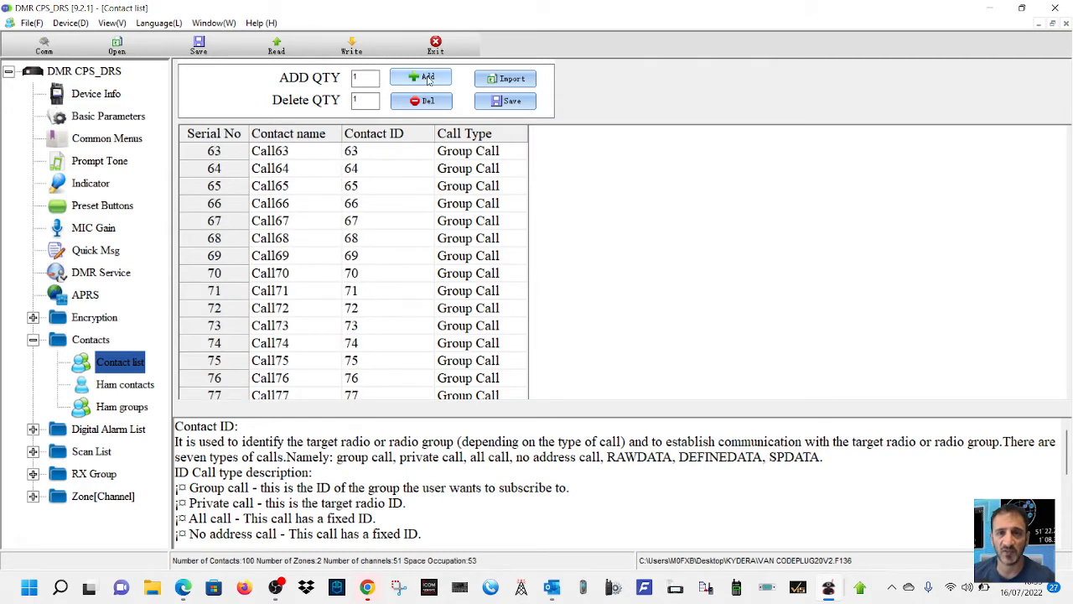
pyautogui.click(428, 77)
pyautogui.click(424, 78)
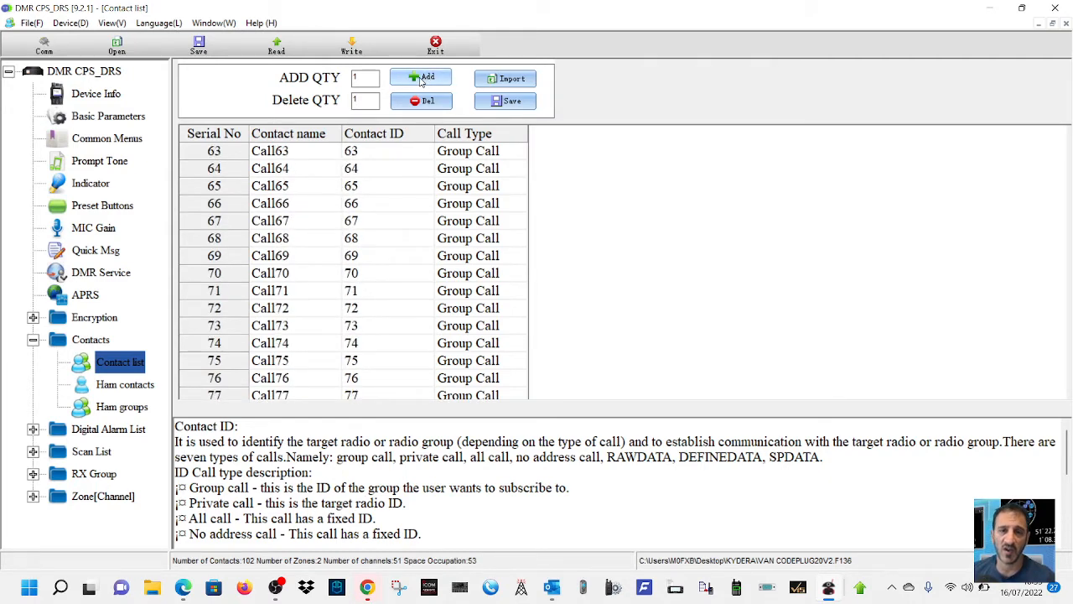
pyautogui.scroll(-9, 409, 252)
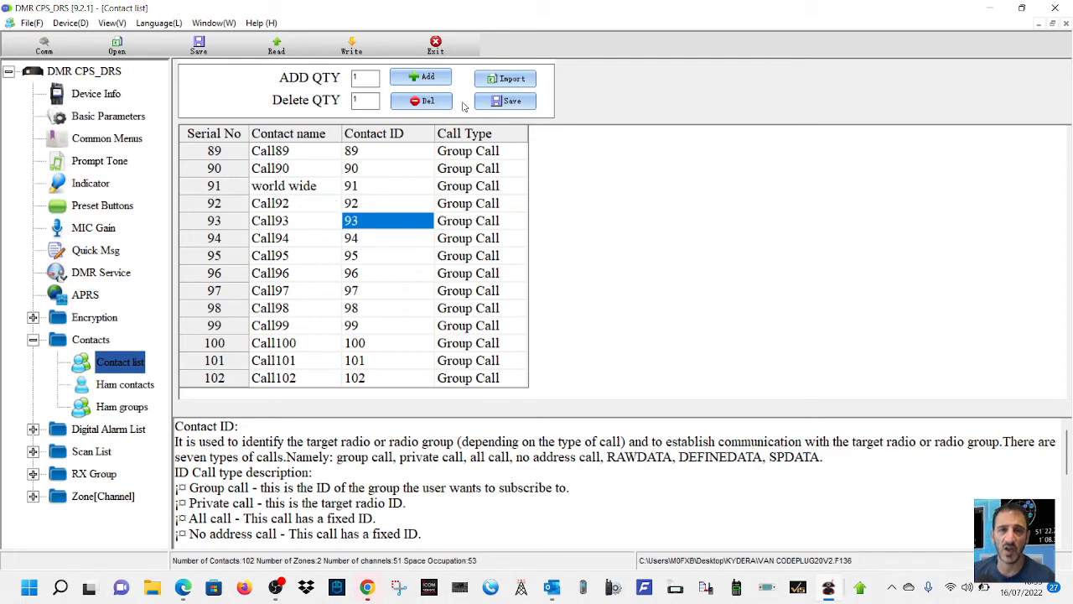
# - Import the contacts 2000 CSV file from the DRS CPS 3.2 folder into the contact list
pyautogui.click(505, 79)
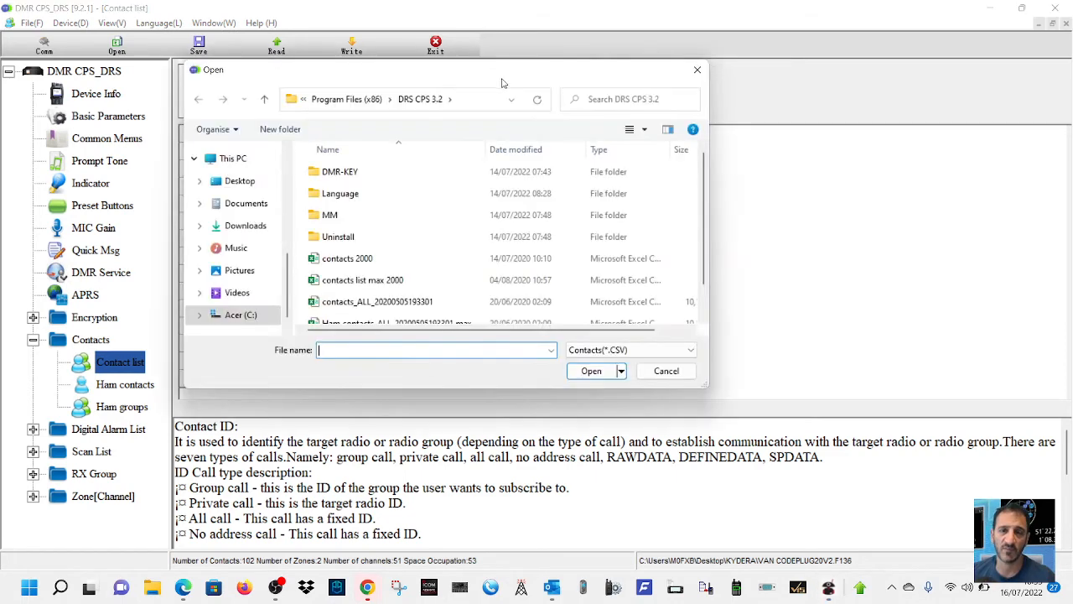
pyautogui.scroll(-1, 426, 252)
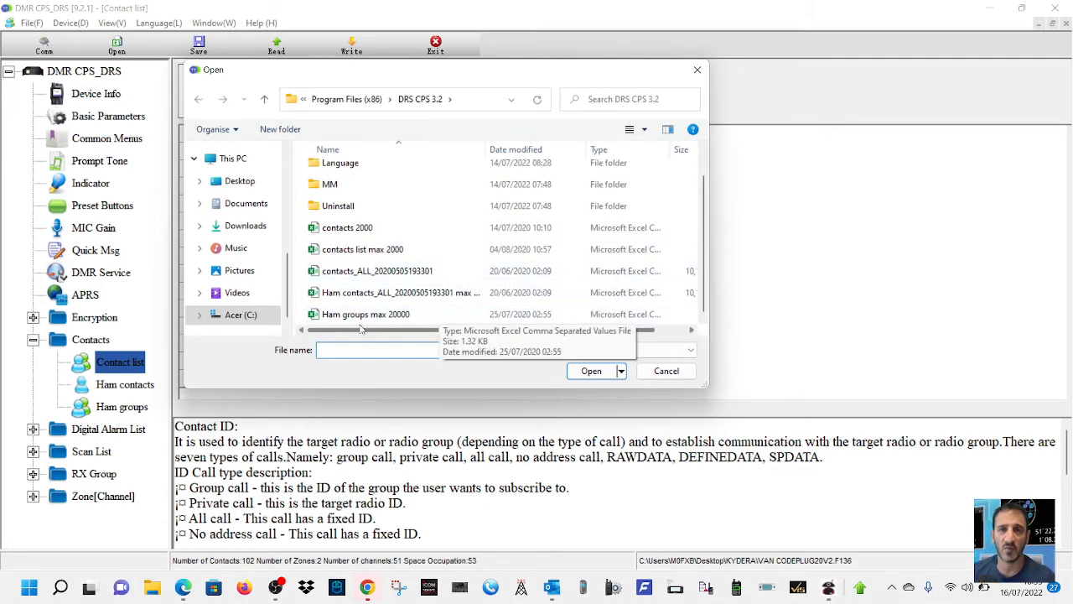
pyautogui.doubleClick(343, 234)
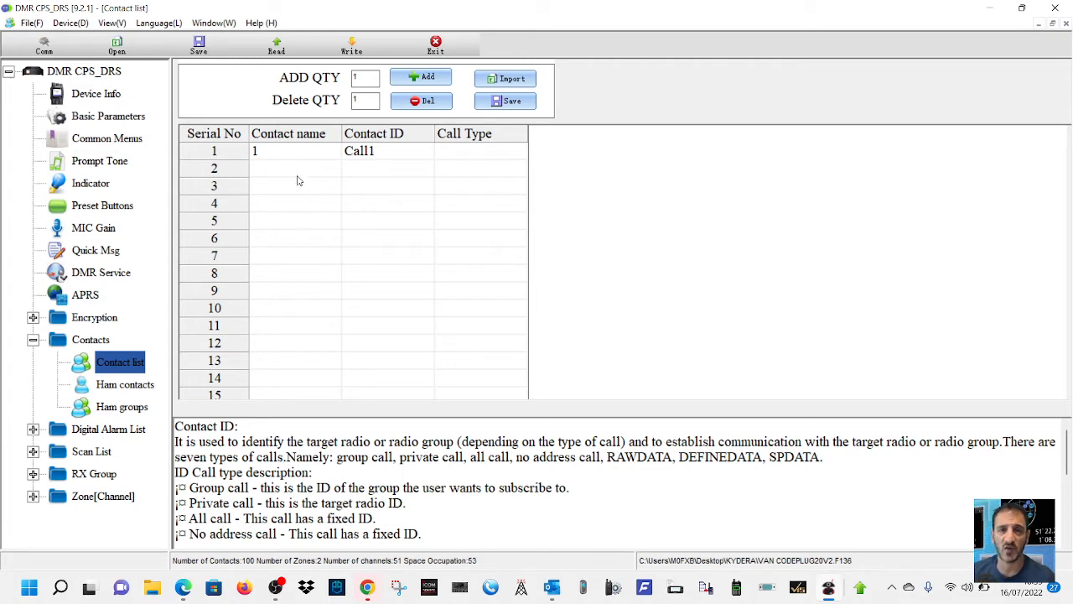
# - Import contacts_ALL_20200505193301.csv into the contact list and look through the imported private call entries
pyautogui.click(505, 78)
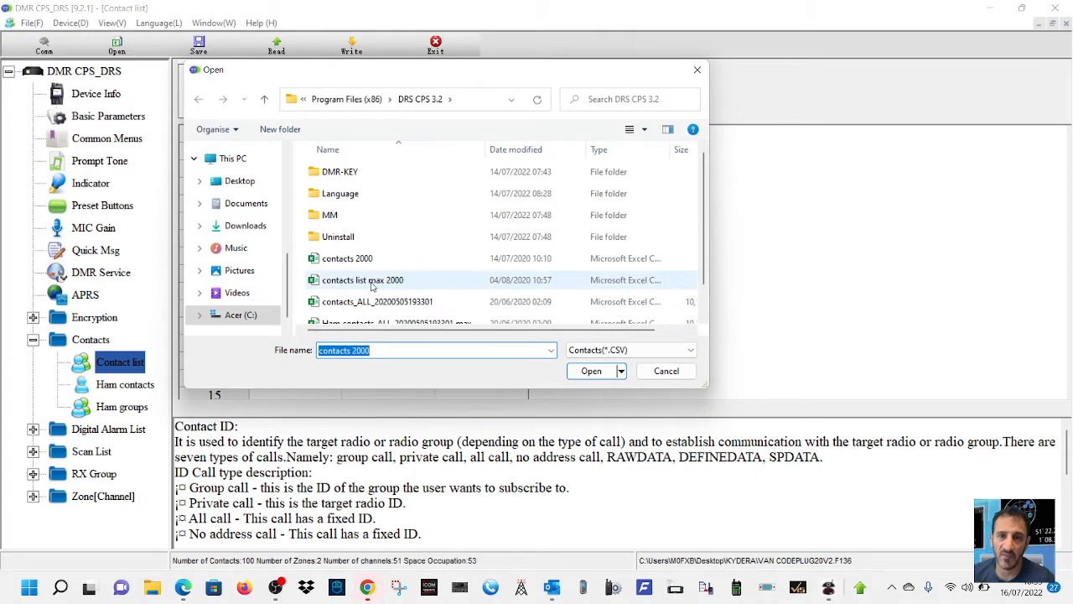
pyautogui.scroll(-1, 373, 285)
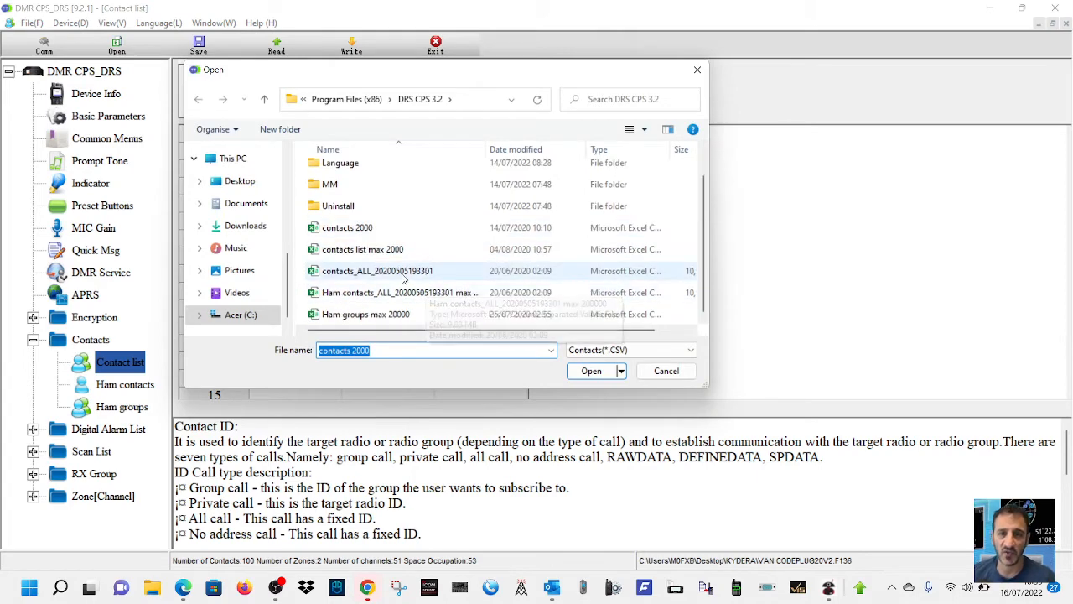
pyautogui.doubleClick(402, 279)
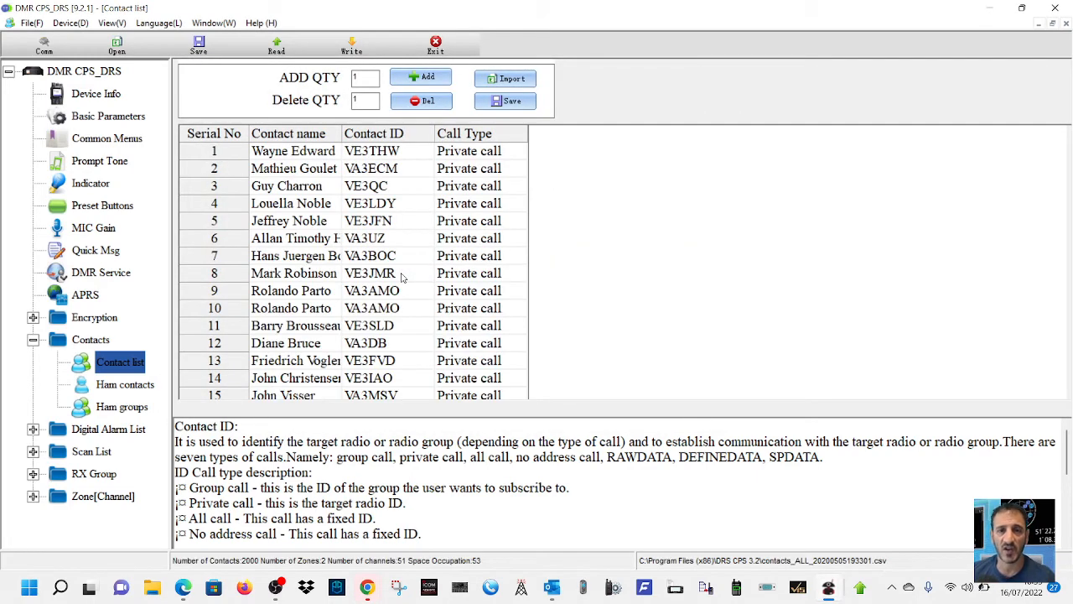
pyautogui.scroll(-12, 513, 279)
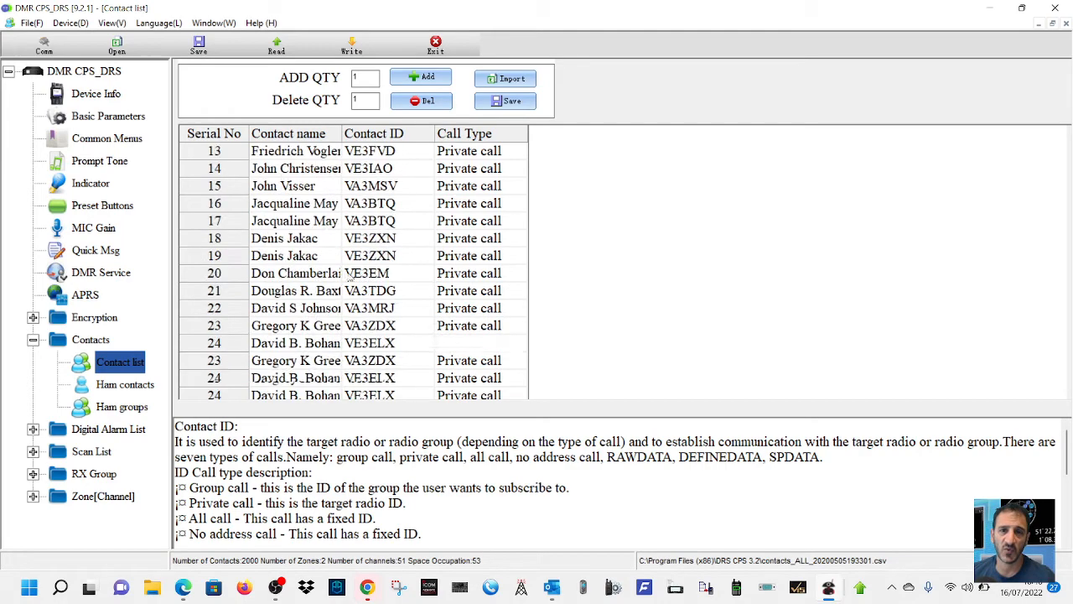
pyautogui.scroll(12, 514, 279)
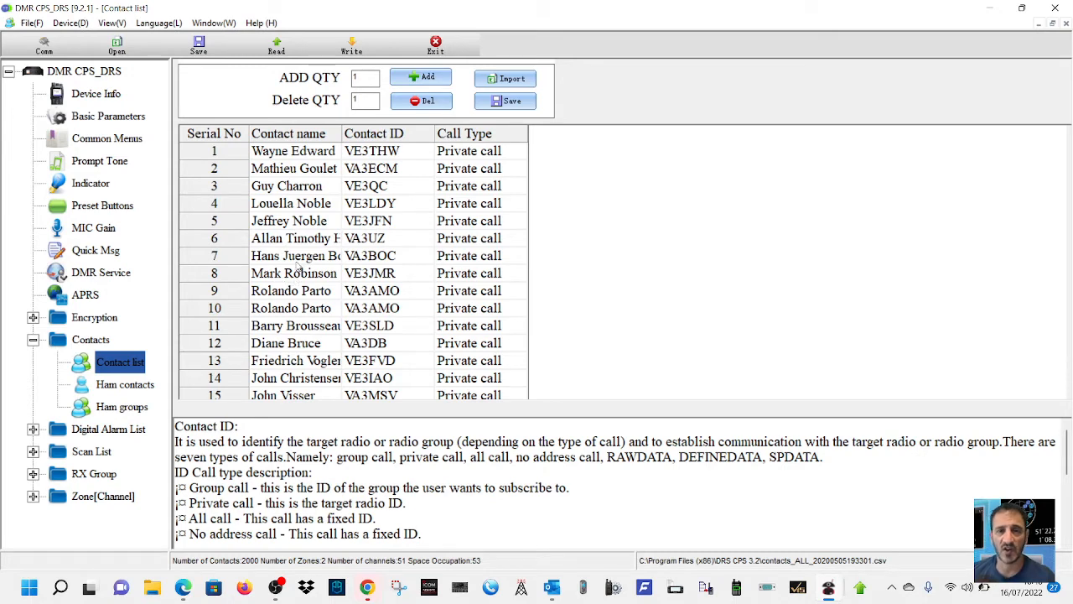
pyautogui.scroll(-17, 447, 224)
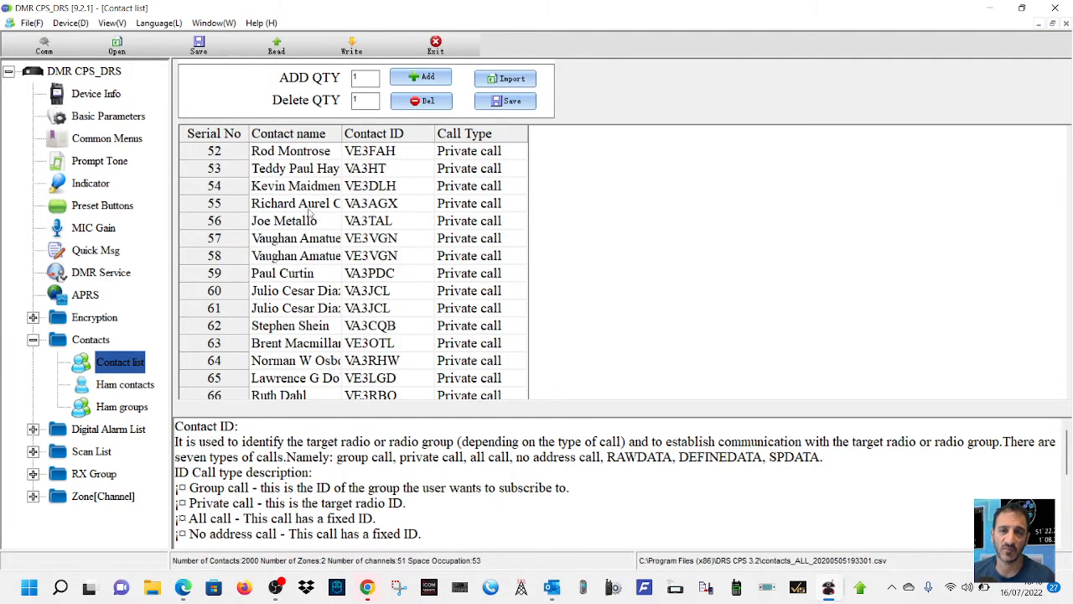
pyautogui.click(132, 388)
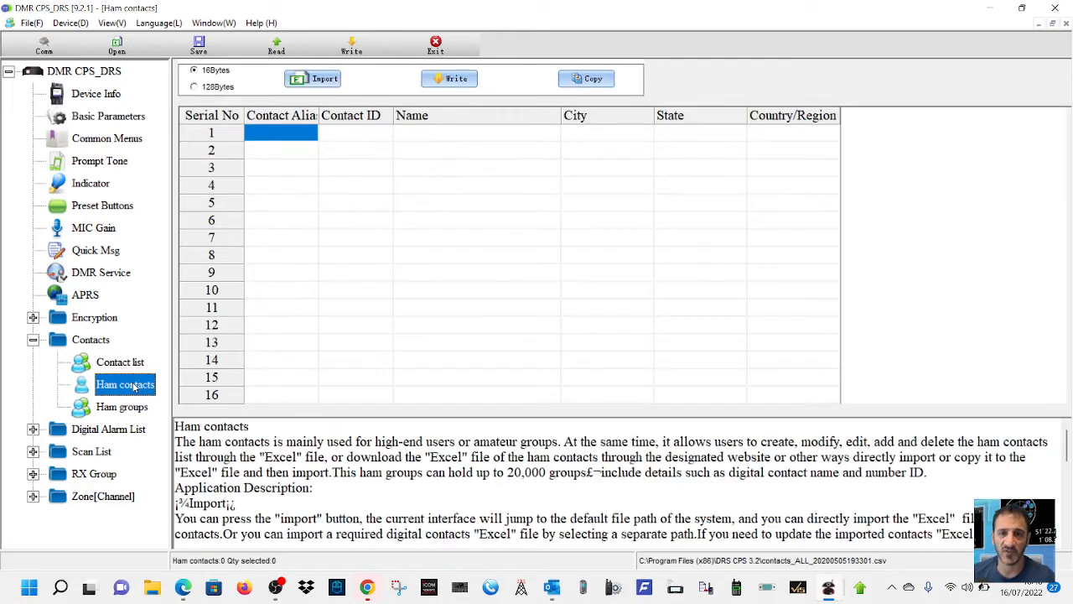
pyautogui.click(321, 82)
pyautogui.scroll(-1, 451, 245)
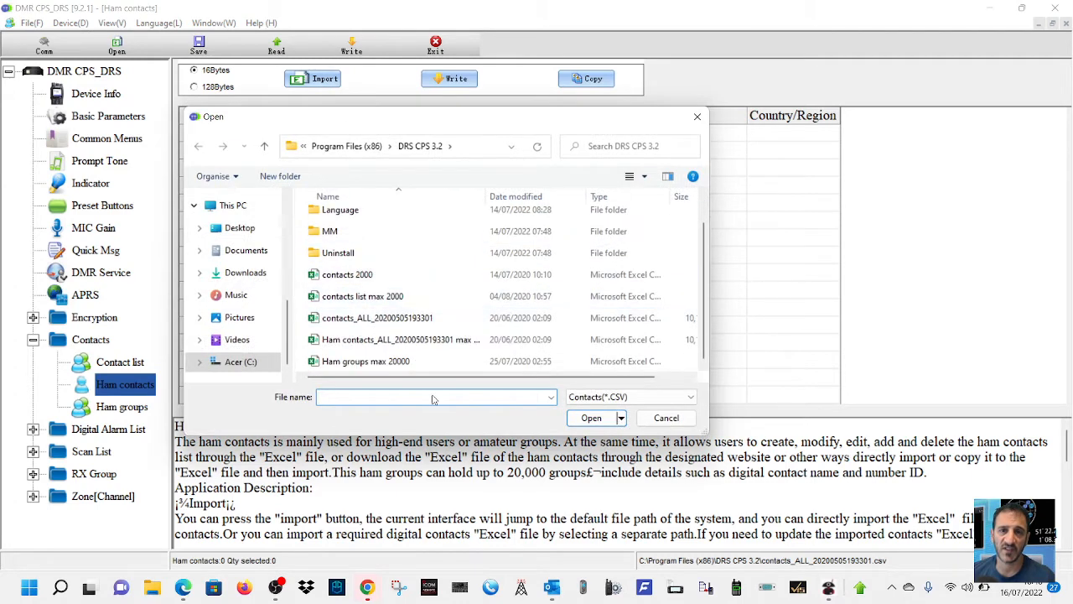
pyautogui.click(407, 344)
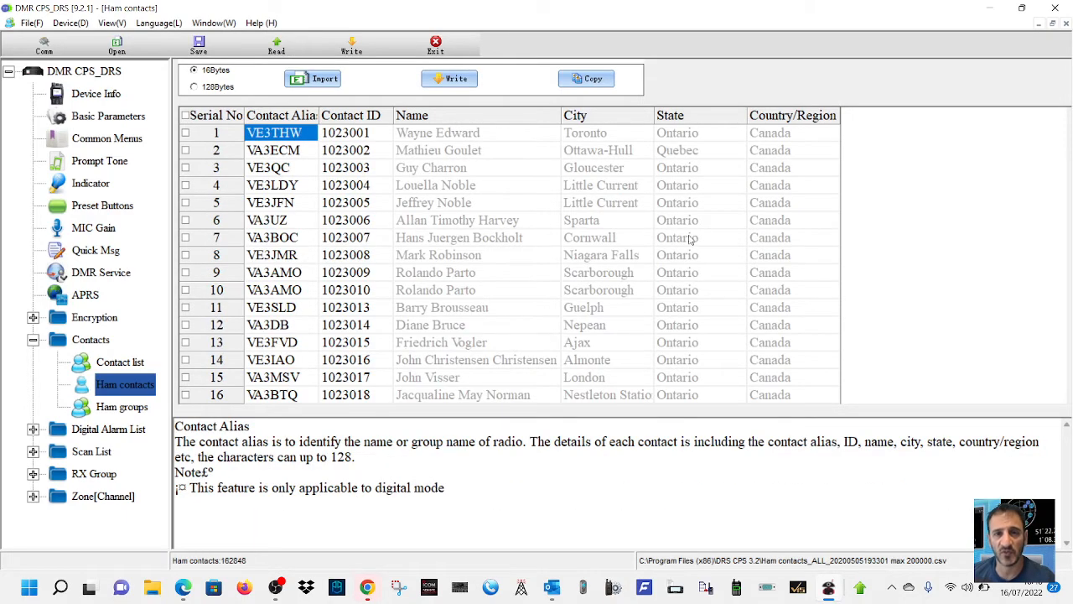
pyautogui.scroll(-1, 640, 229)
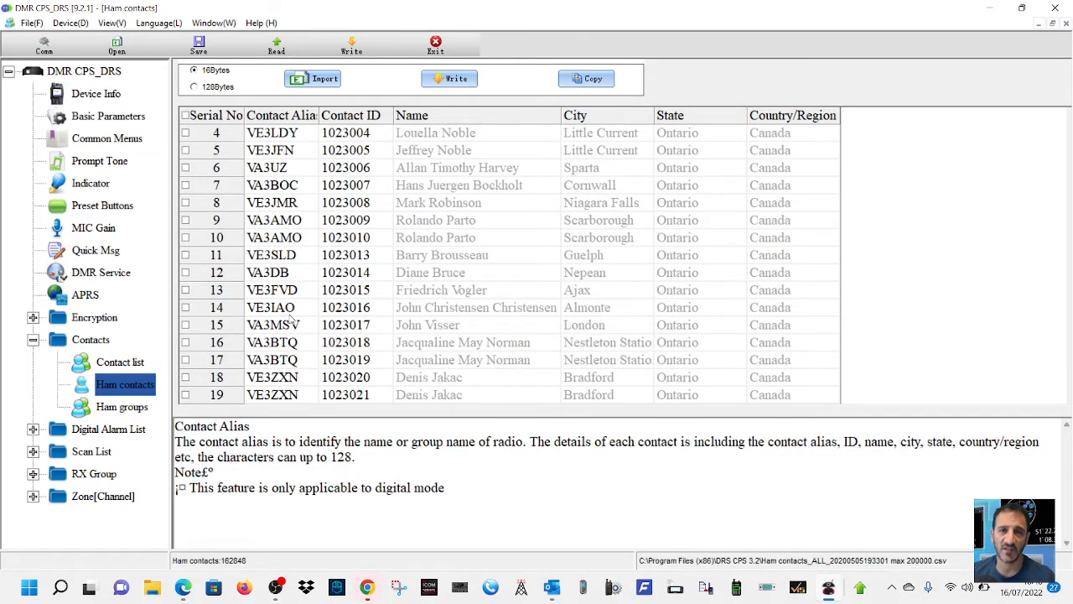
pyautogui.scroll(1, 291, 322)
pyautogui.scroll(-14, 487, 331)
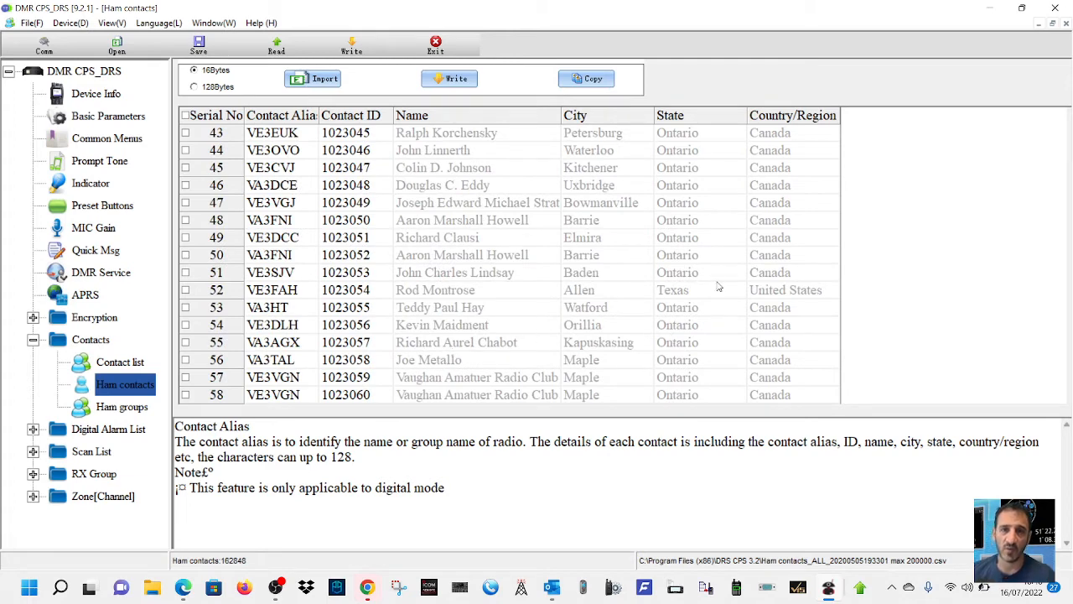
pyautogui.scroll(-1, 361, 291)
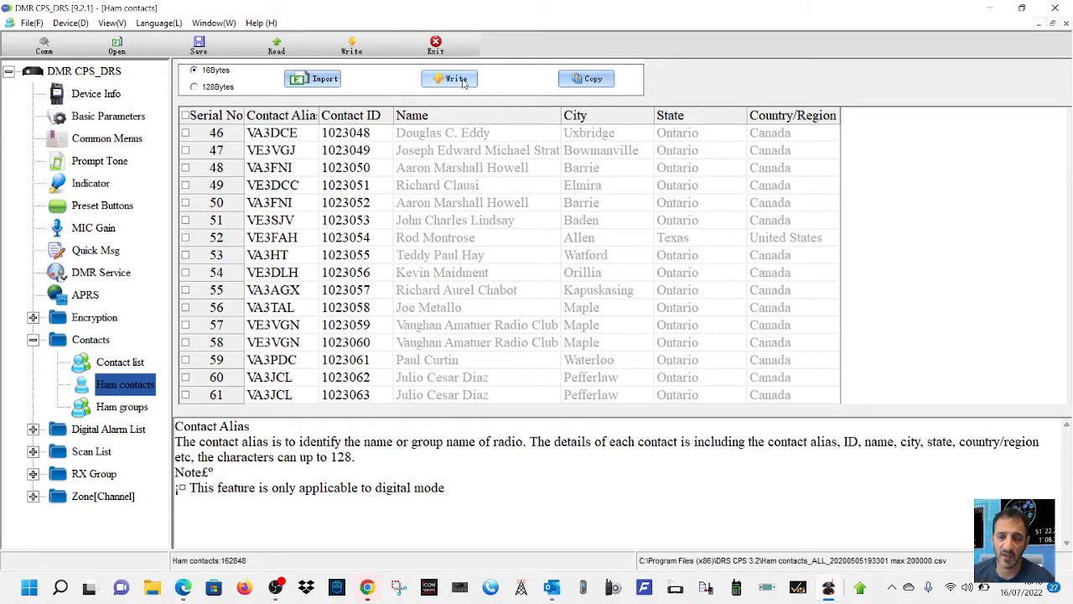
# - View the COM port settings, float the ham contacts window beside them, and close the COM window
pyautogui.click(44, 46)
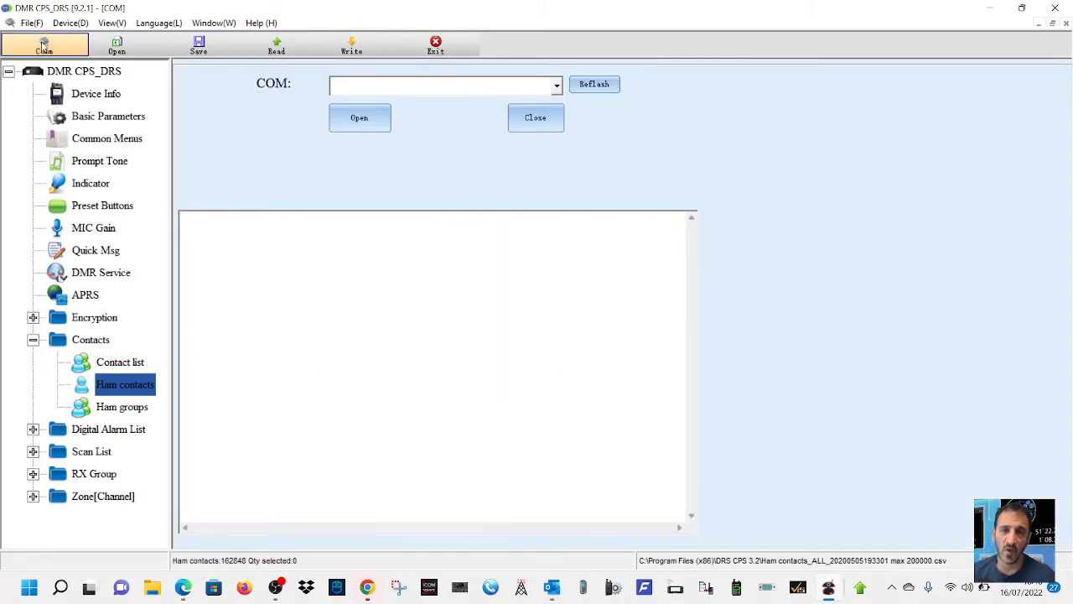
pyautogui.click(116, 386)
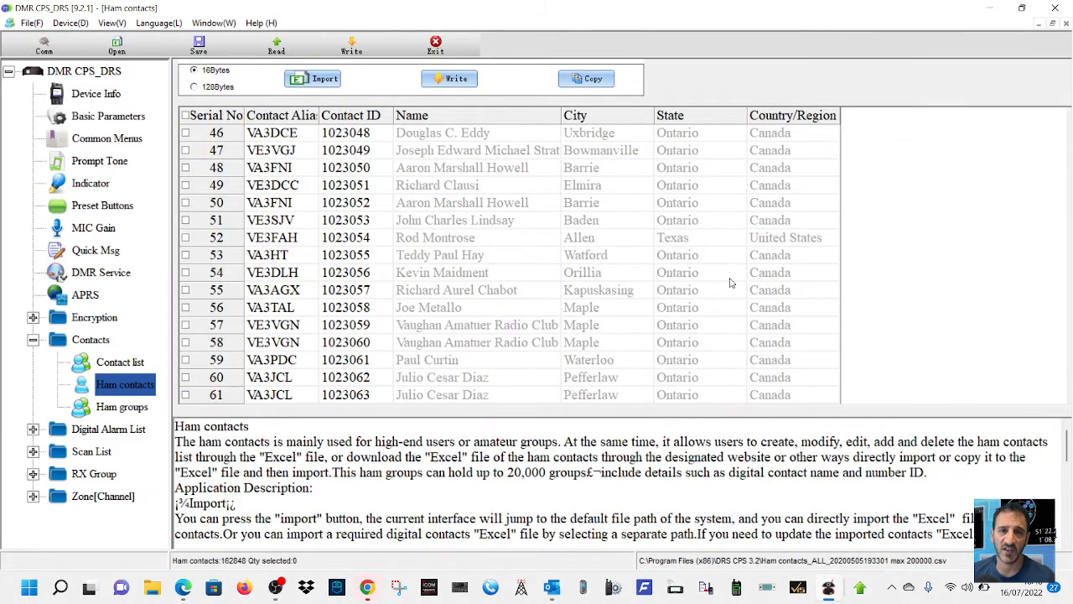
pyautogui.click(1053, 24)
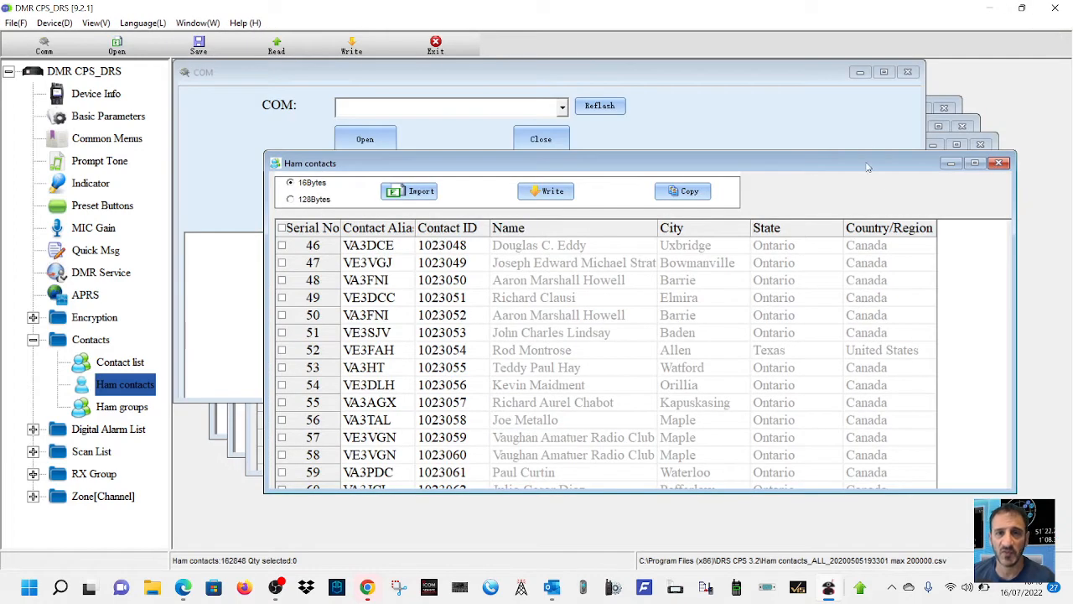
pyautogui.moveTo(843, 173); pyautogui.dragTo(832, 150)
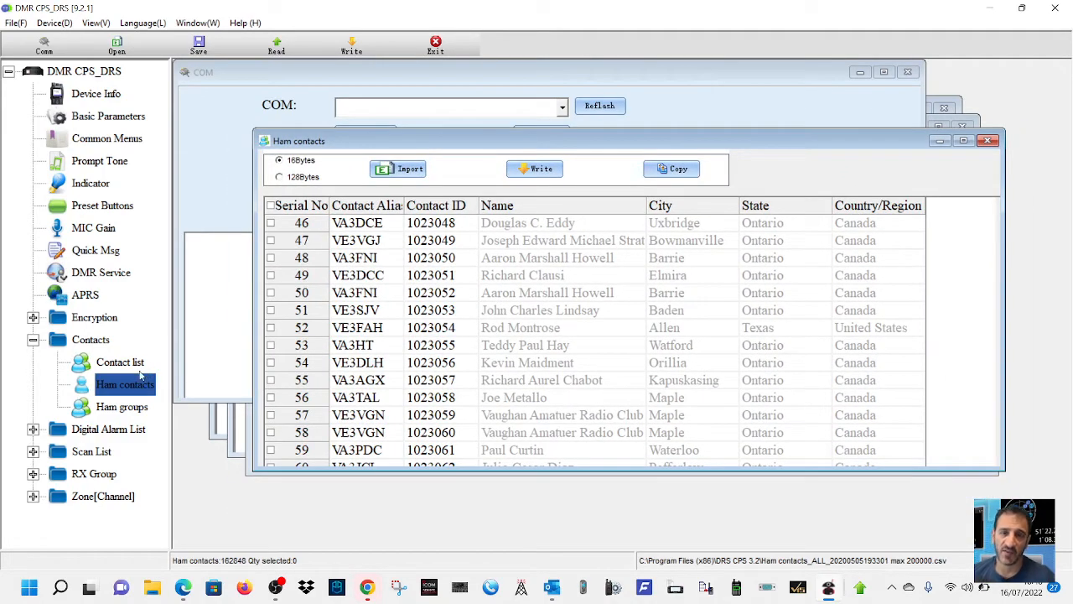
pyautogui.click(45, 46)
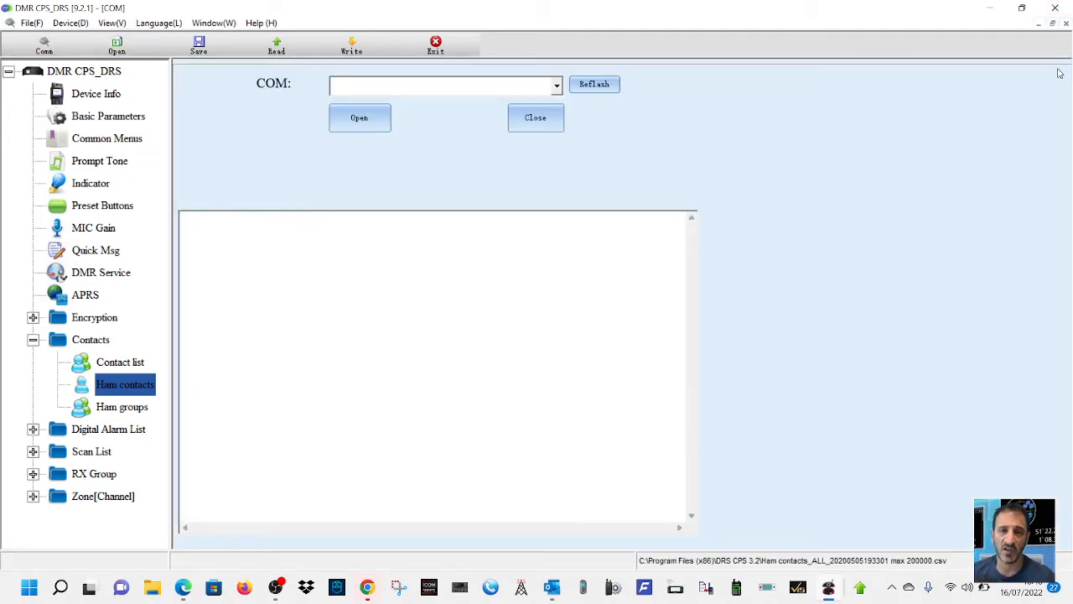
pyautogui.click(1052, 25)
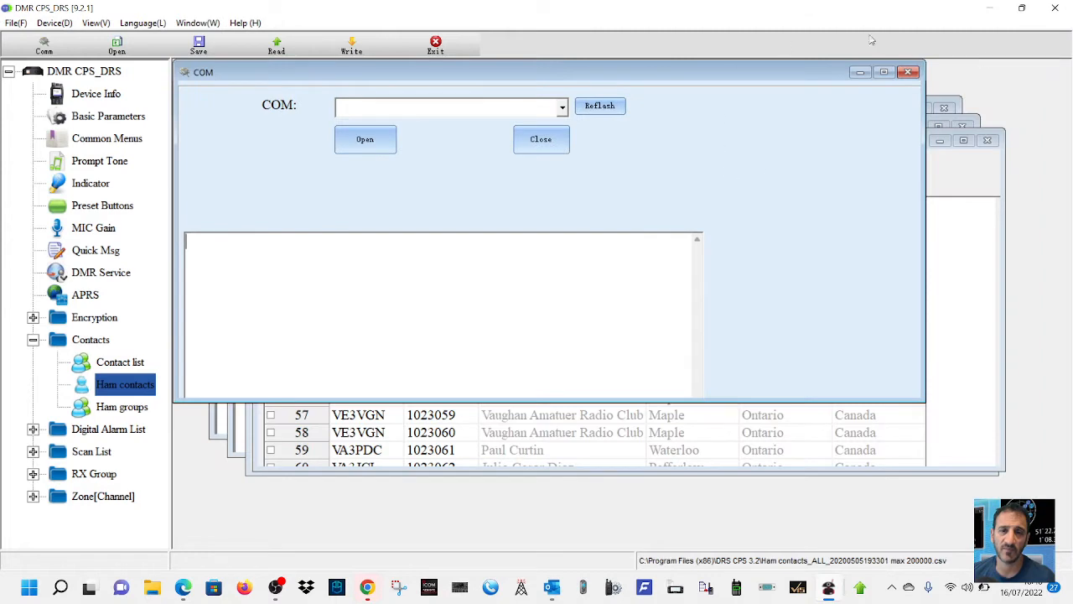
pyautogui.click(909, 74)
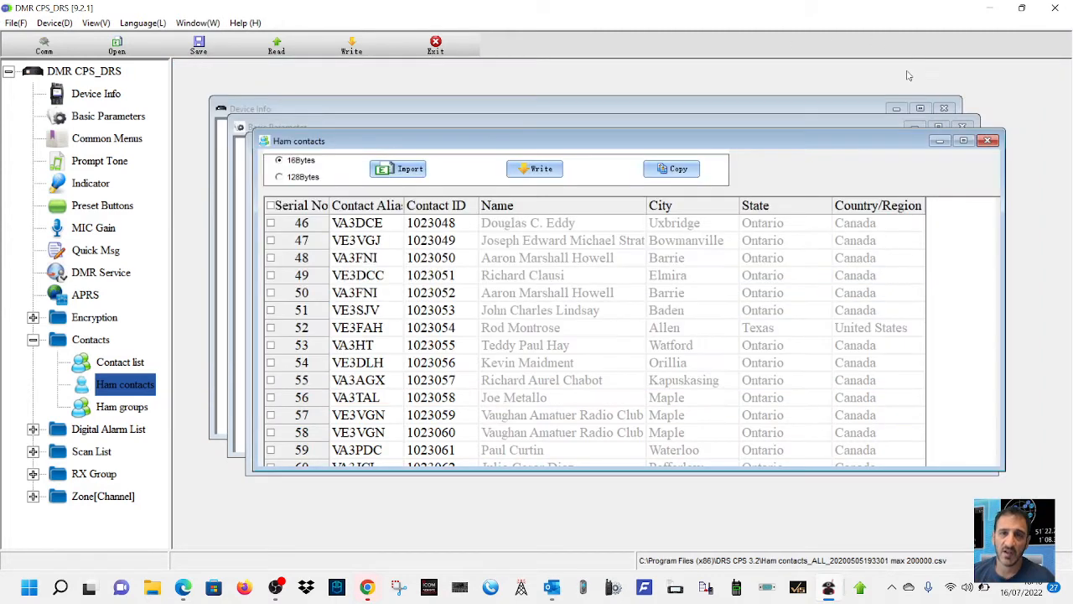
# - Import "Ham groups max 20000.csv" from the DRS CPS 3.2 folder into the ham groups
pyautogui.click(121, 408)
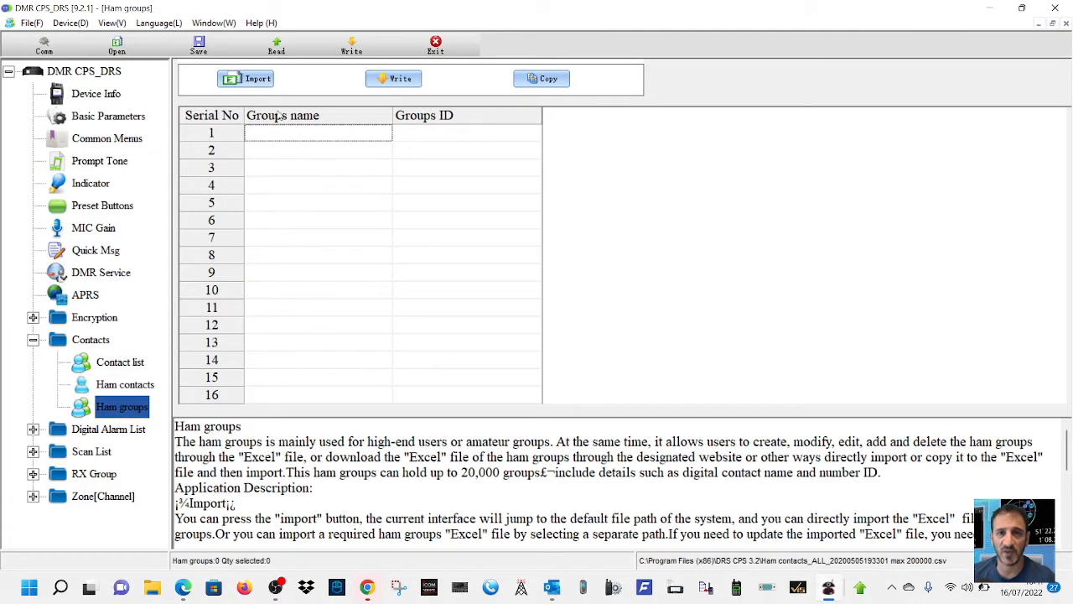
pyautogui.click(259, 82)
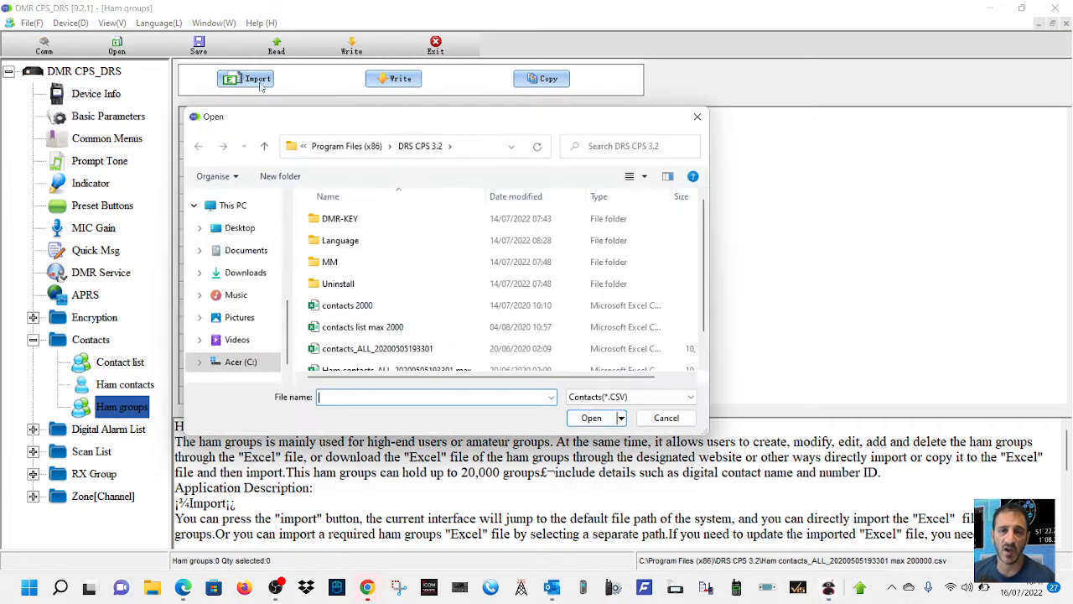
pyautogui.scroll(-1, 407, 306)
pyautogui.click(400, 366)
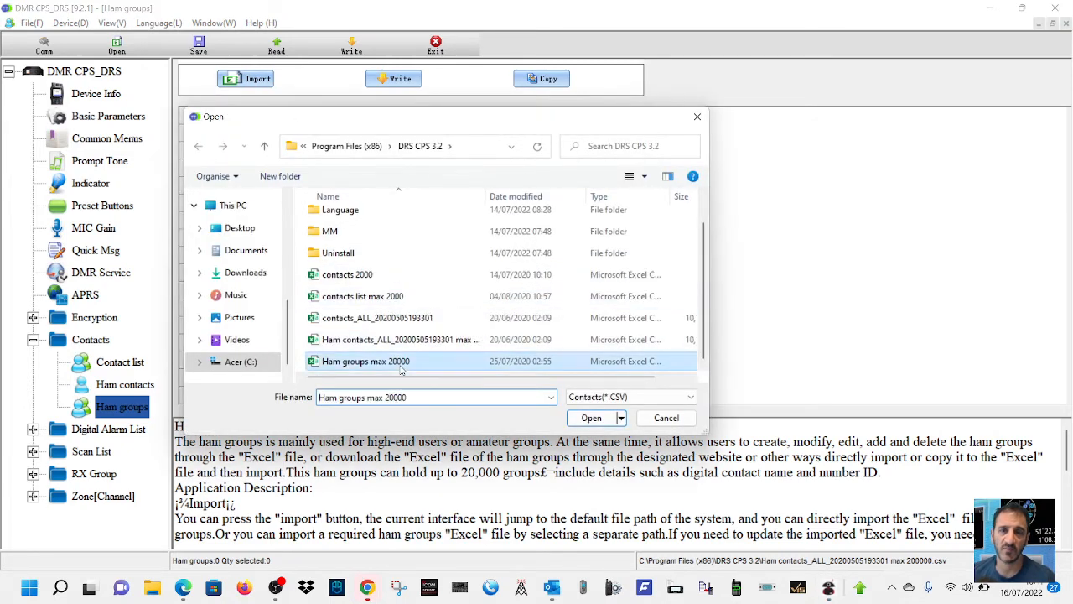
pyautogui.doubleClick(401, 366)
# - Look through the imported ham groups' names and IDs from the first entry to the last
pyautogui.scroll(-7, 356, 327)
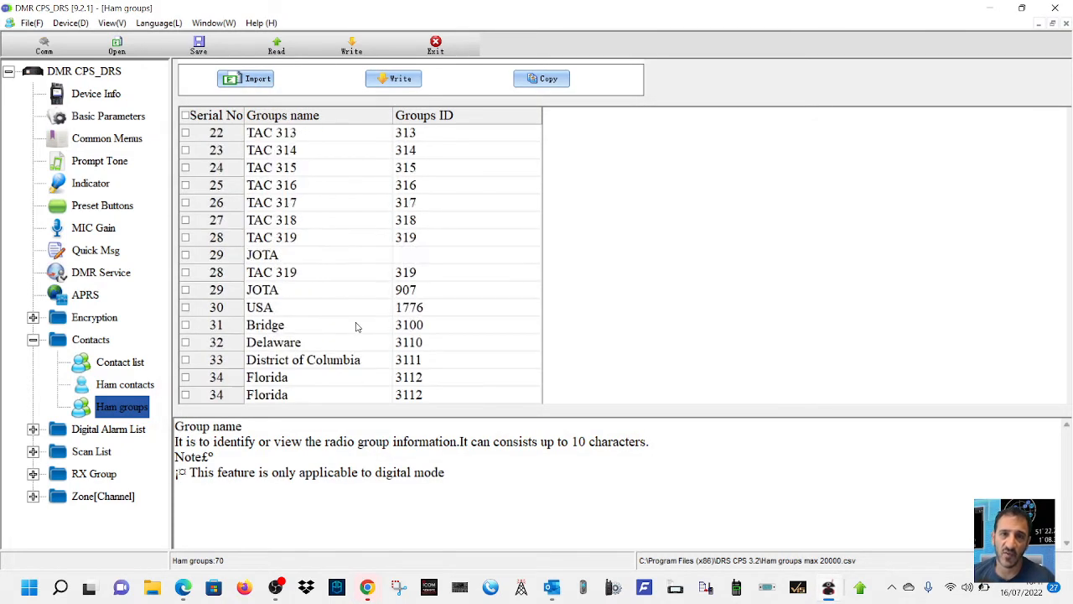
pyautogui.scroll(-4, 355, 327)
pyautogui.scroll(11, 356, 327)
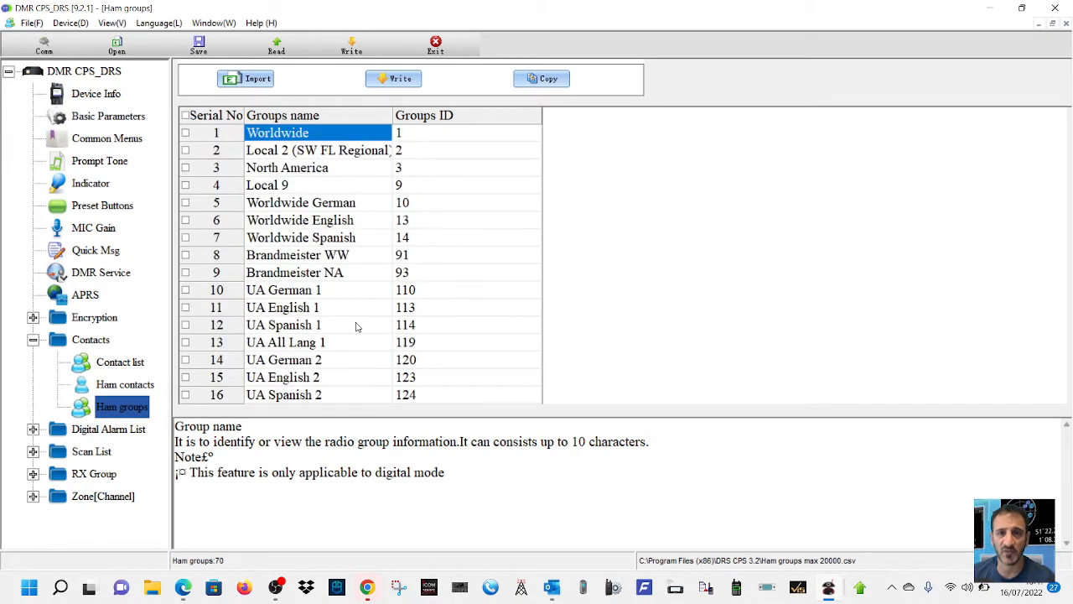
pyautogui.scroll(-3, 356, 327)
pyautogui.scroll(3, 356, 327)
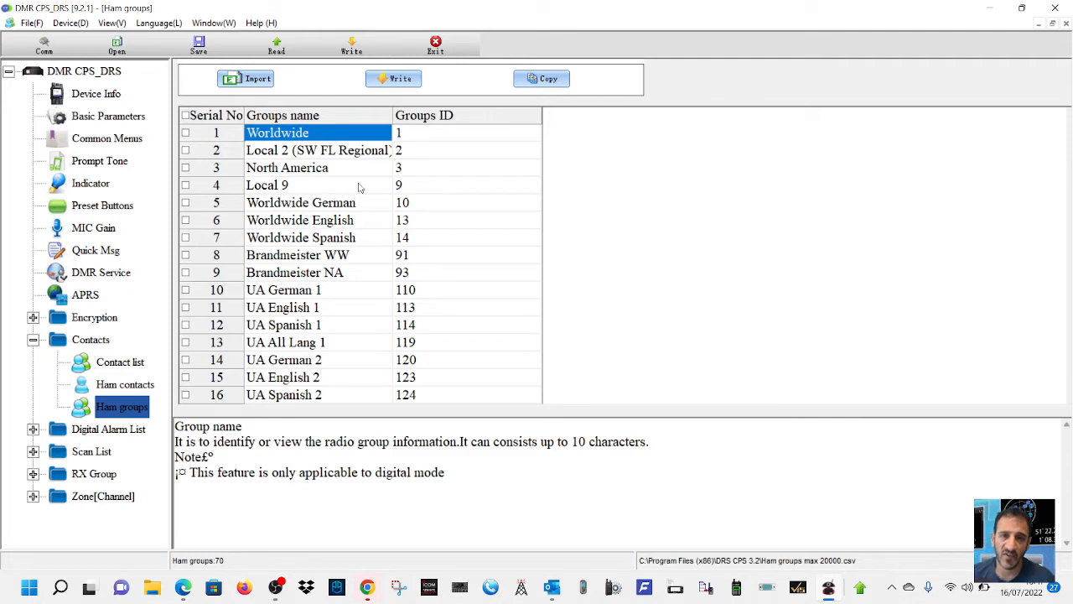
pyautogui.scroll(-20, 422, 312)
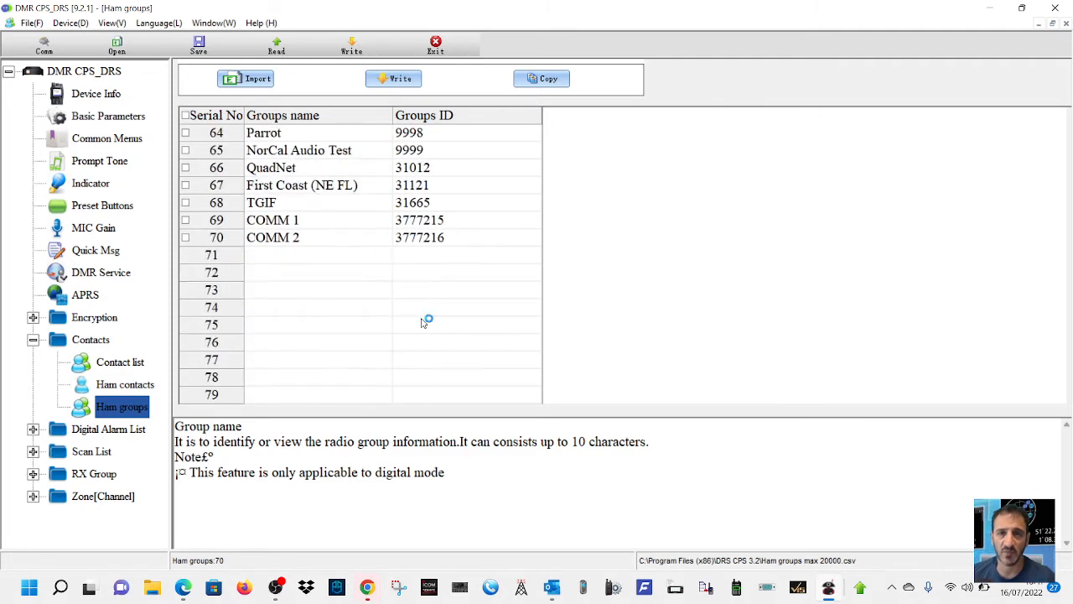
pyautogui.scroll(15, 423, 323)
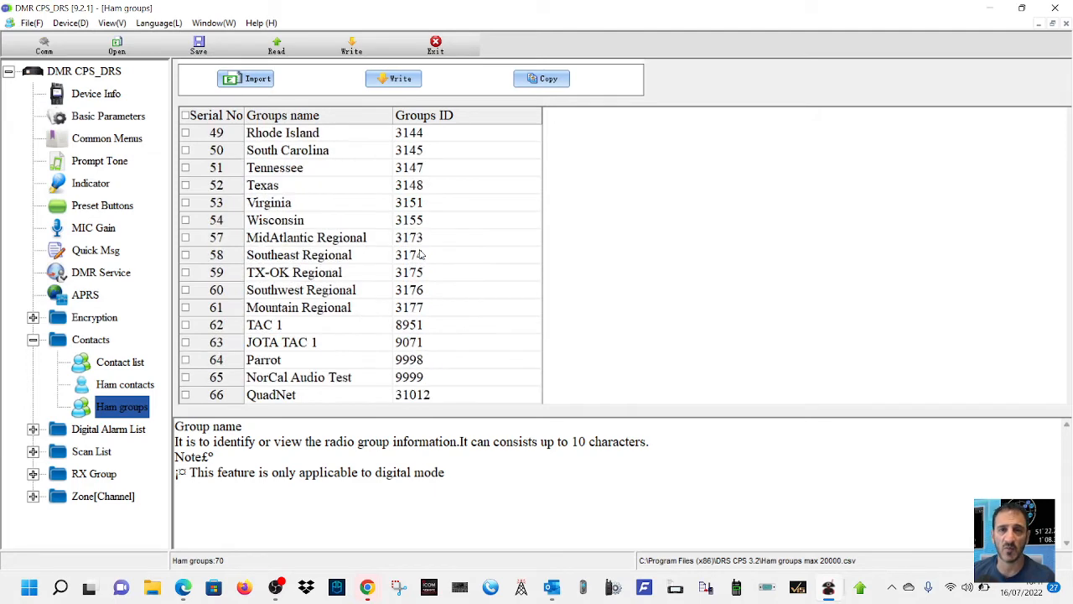
pyautogui.scroll(6, 421, 254)
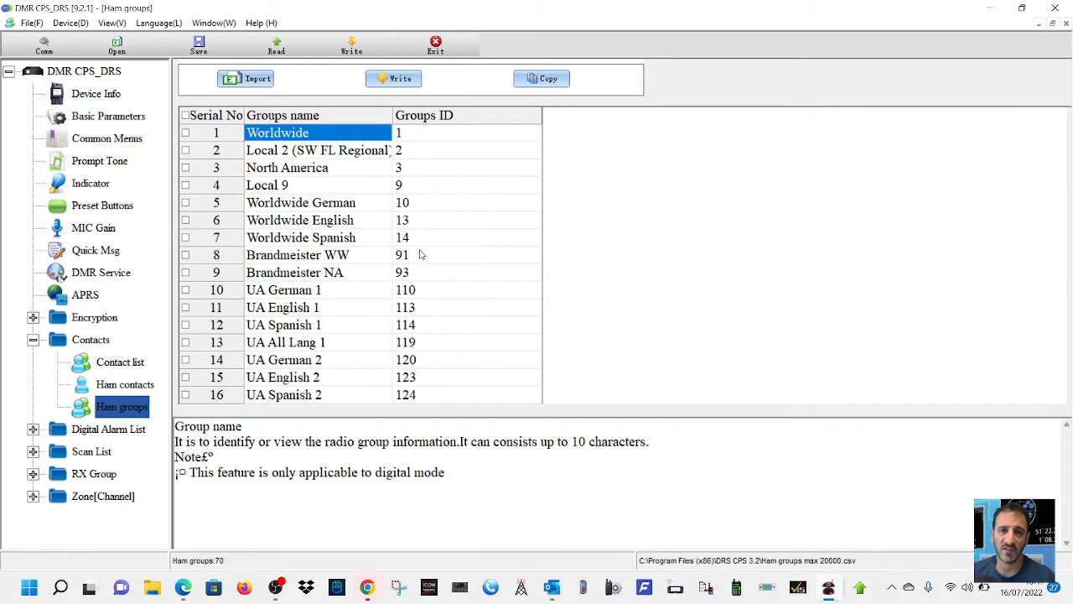
# - Compare the contact list, ham contacts and ham groups pages under Contacts
pyautogui.click(130, 409)
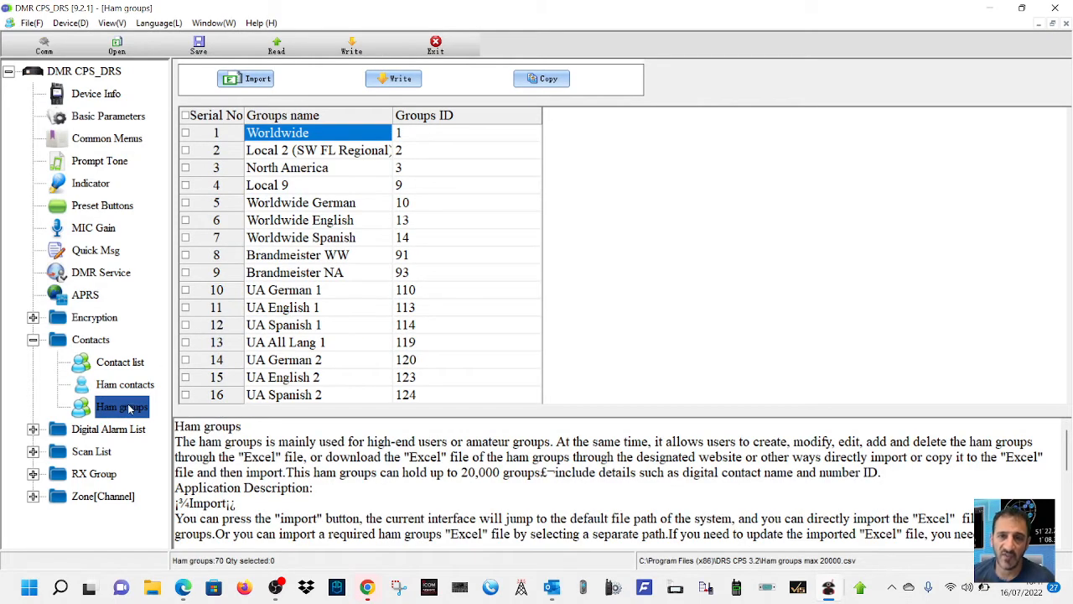
pyautogui.click(122, 386)
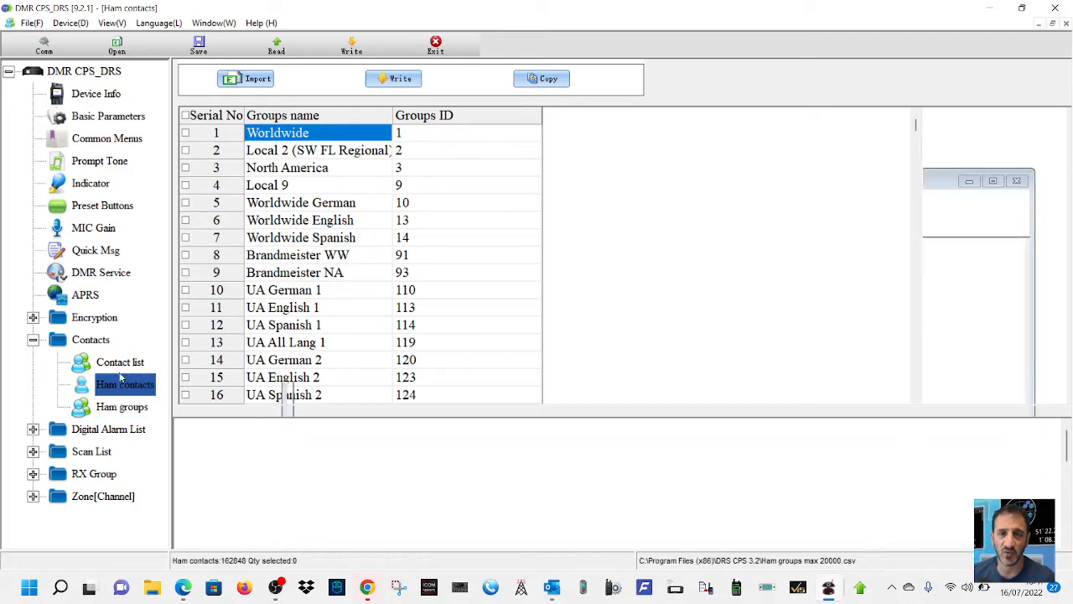
pyautogui.click(120, 363)
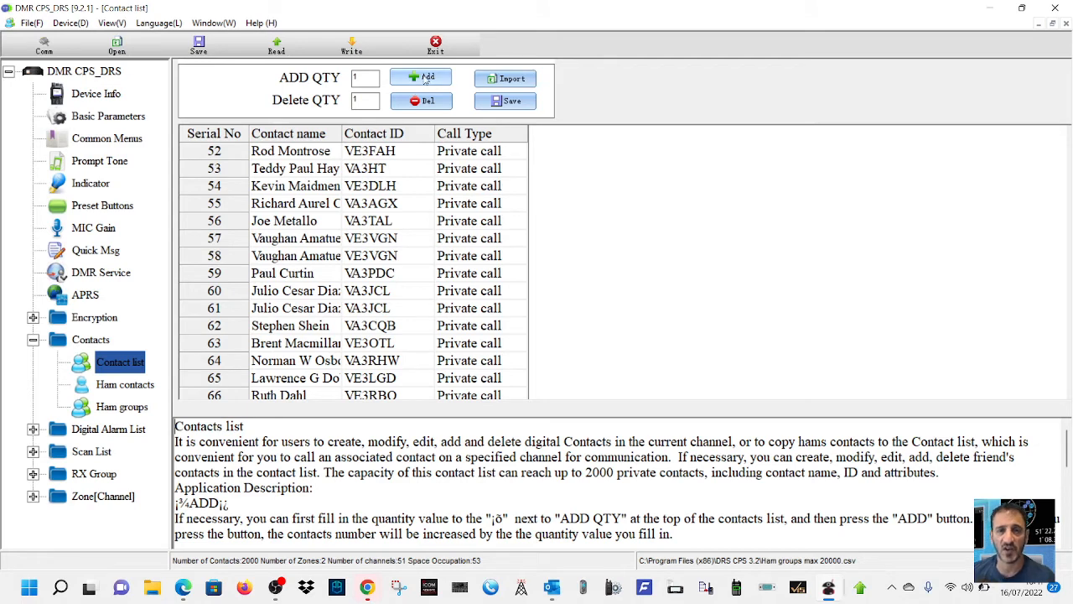
pyautogui.click(124, 384)
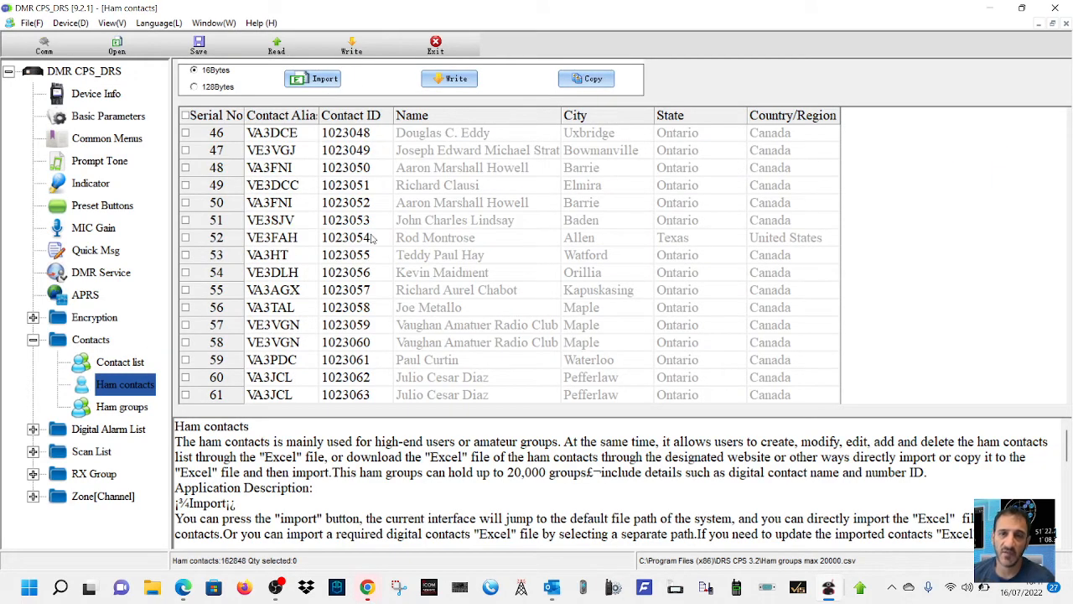
pyautogui.click(122, 408)
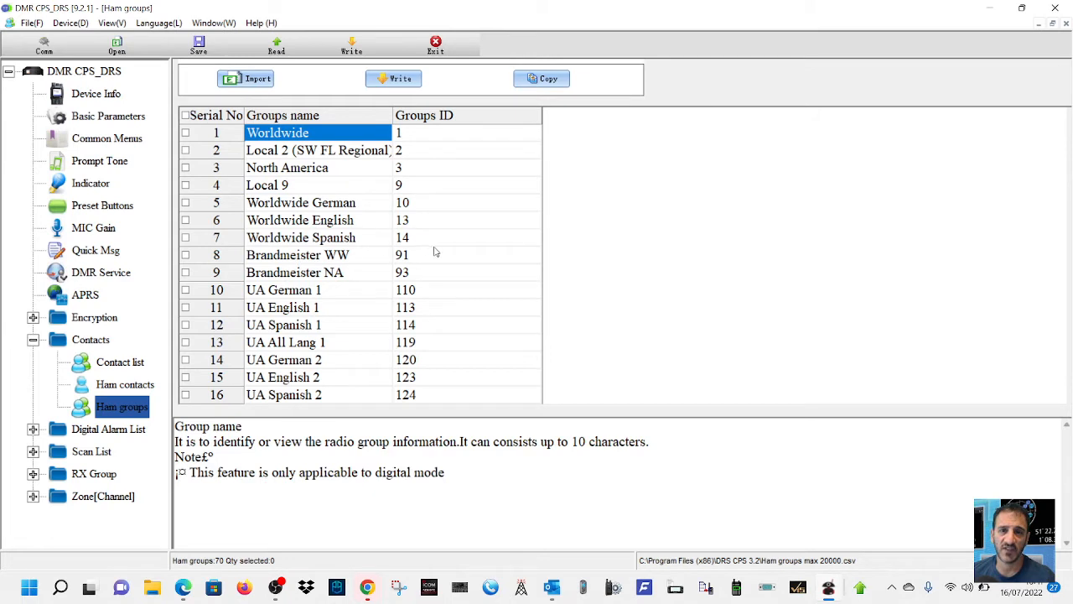
# - Review the ham groups down to the last entries, and view the APRS and MIC Gain settings
pyautogui.scroll(-1, 436, 251)
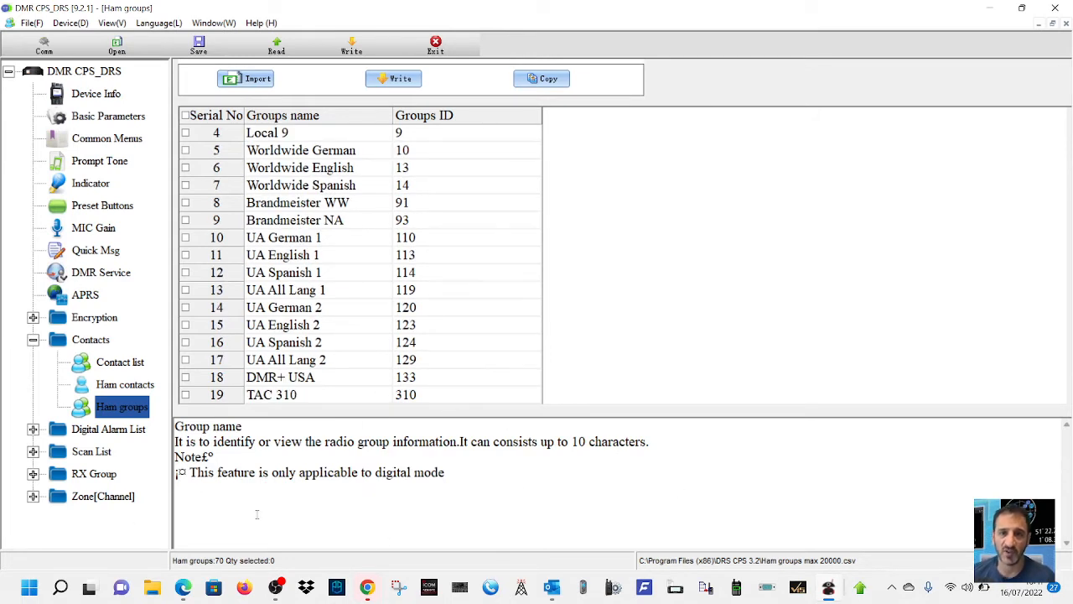
pyautogui.scroll(-20, 289, 245)
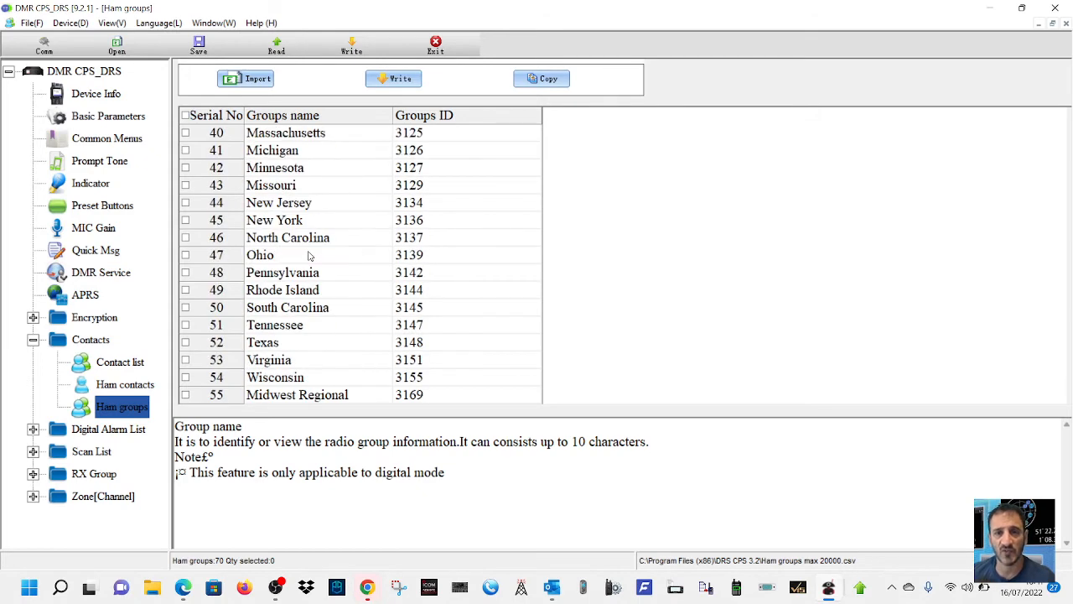
pyautogui.scroll(4, 310, 257)
pyautogui.doubleClick(302, 256)
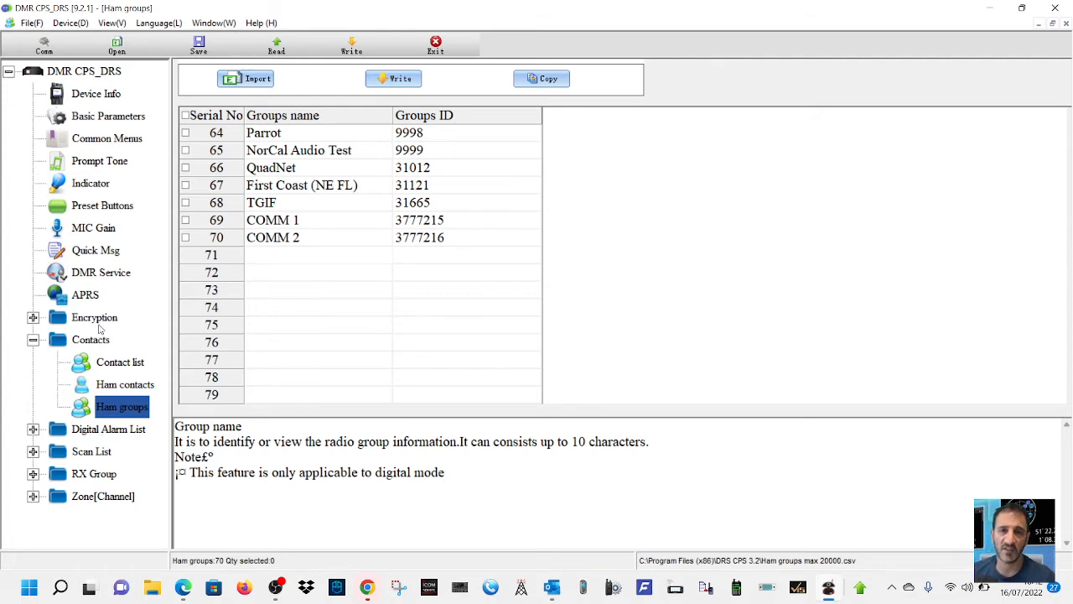
pyautogui.click(95, 297)
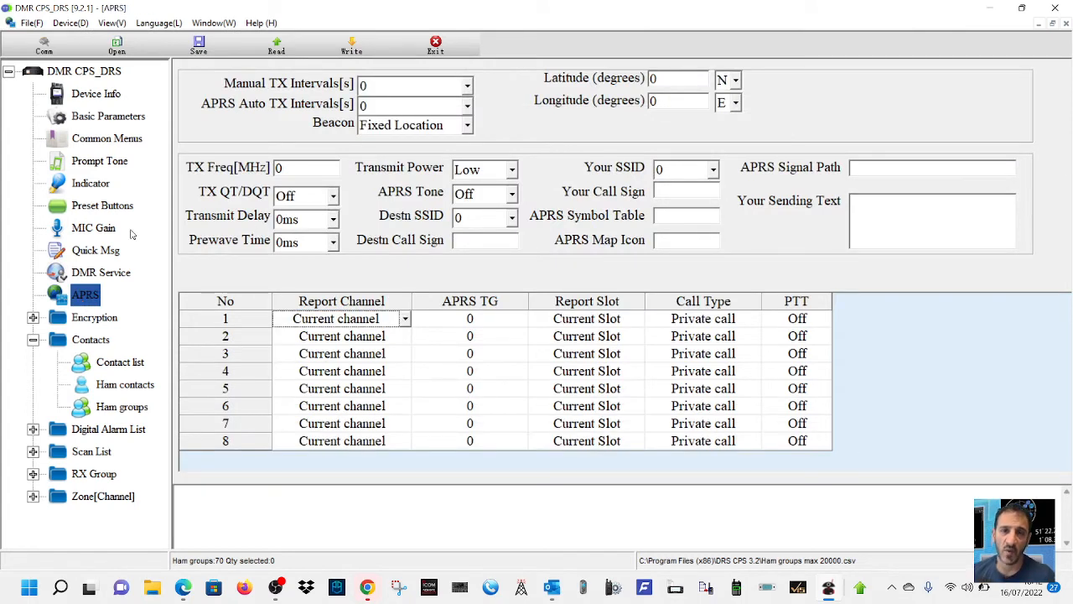
pyautogui.click(88, 228)
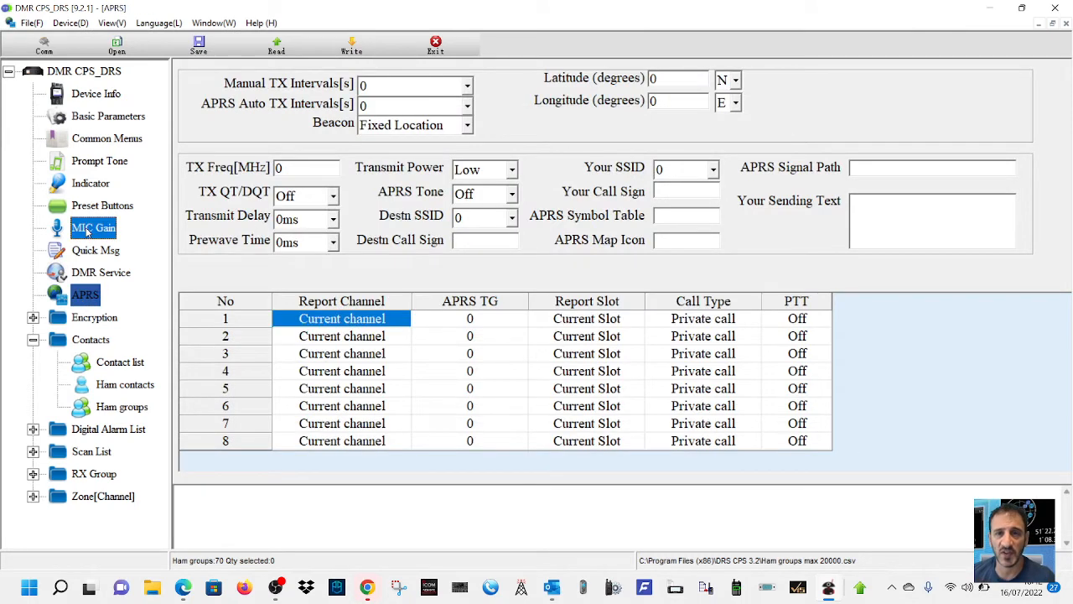
# - In the preset buttons, set the long press function of P5 to VOX ON/OFF and of P1 to Repeater/Talk Around
pyautogui.click(96, 208)
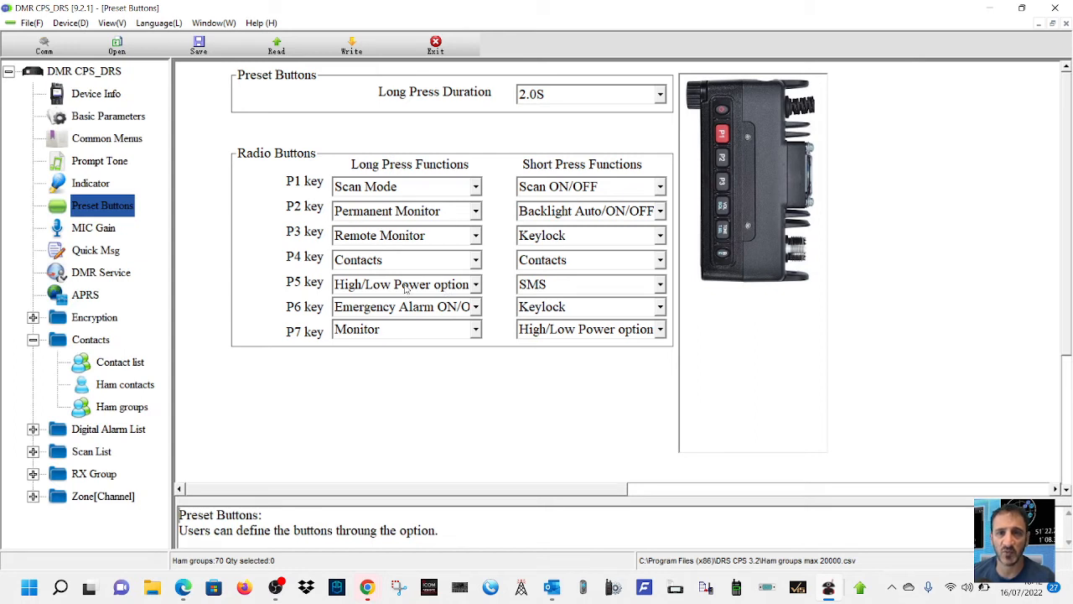
pyautogui.click(474, 286)
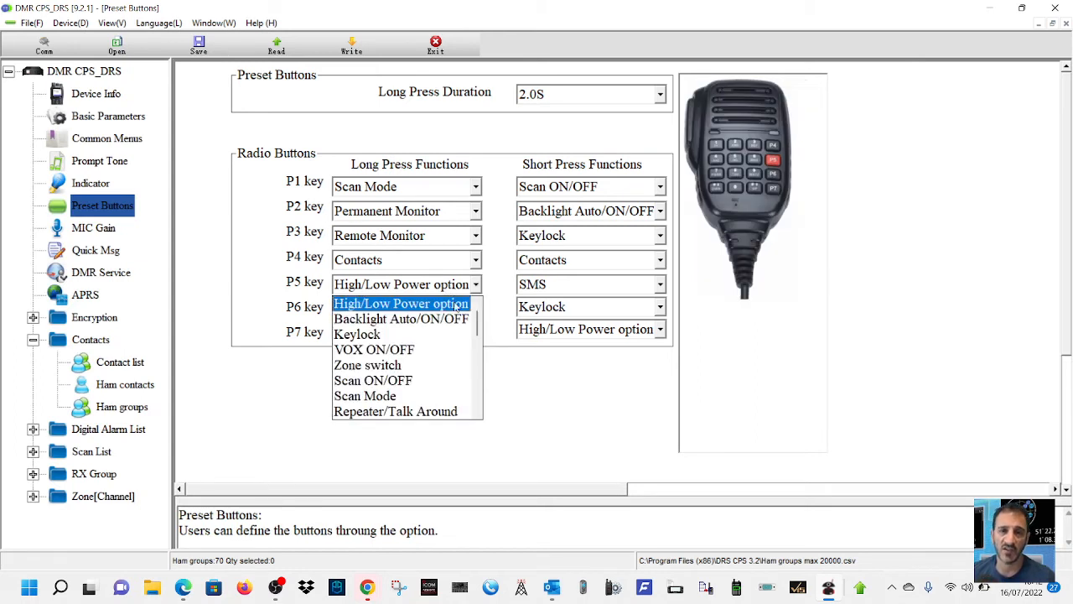
pyautogui.click(418, 350)
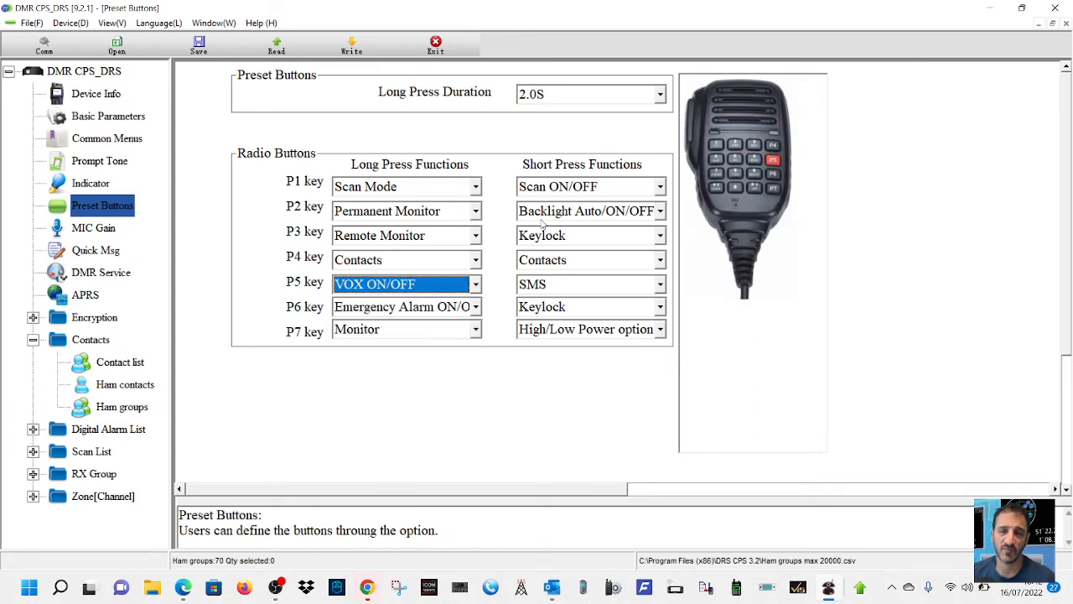
pyautogui.click(476, 188)
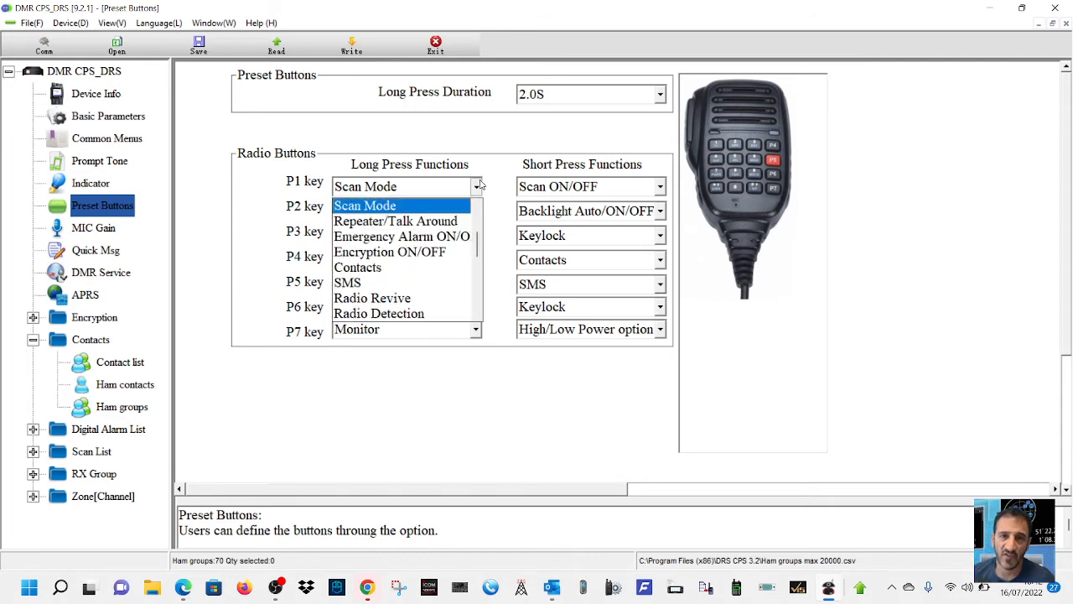
pyautogui.click(414, 223)
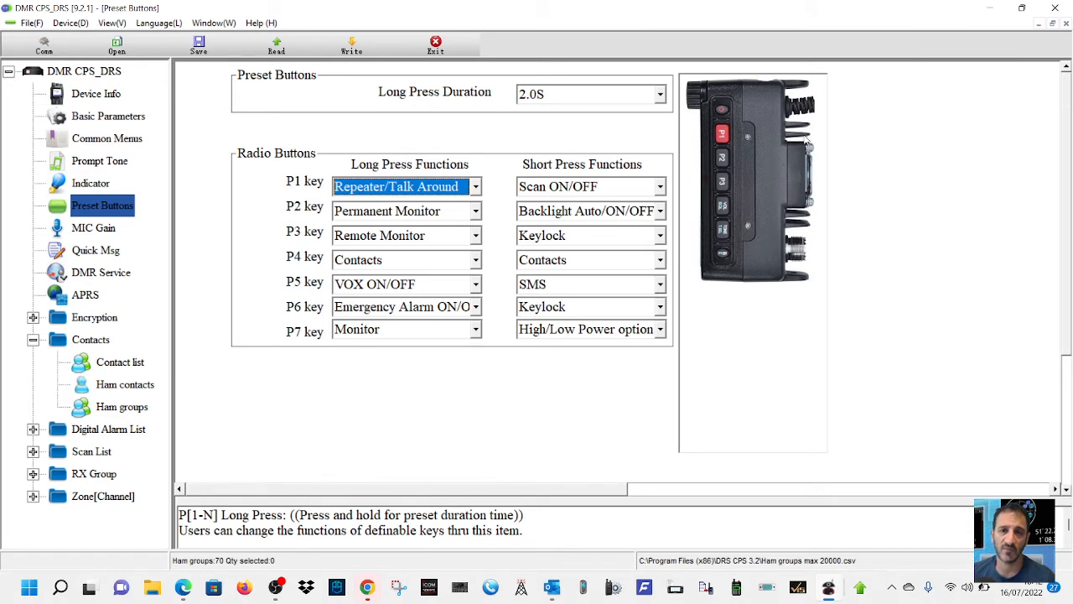
# - Set the long press function of the P2 key to 1750Hz and of the P4 key to Radio Kill
pyautogui.click(476, 212)
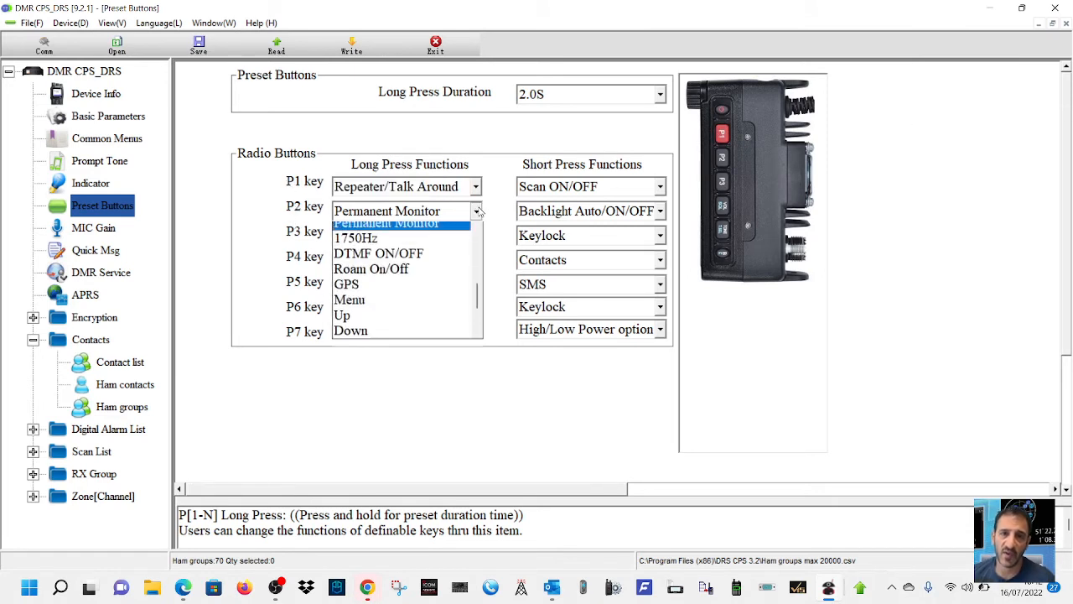
pyautogui.click(423, 244)
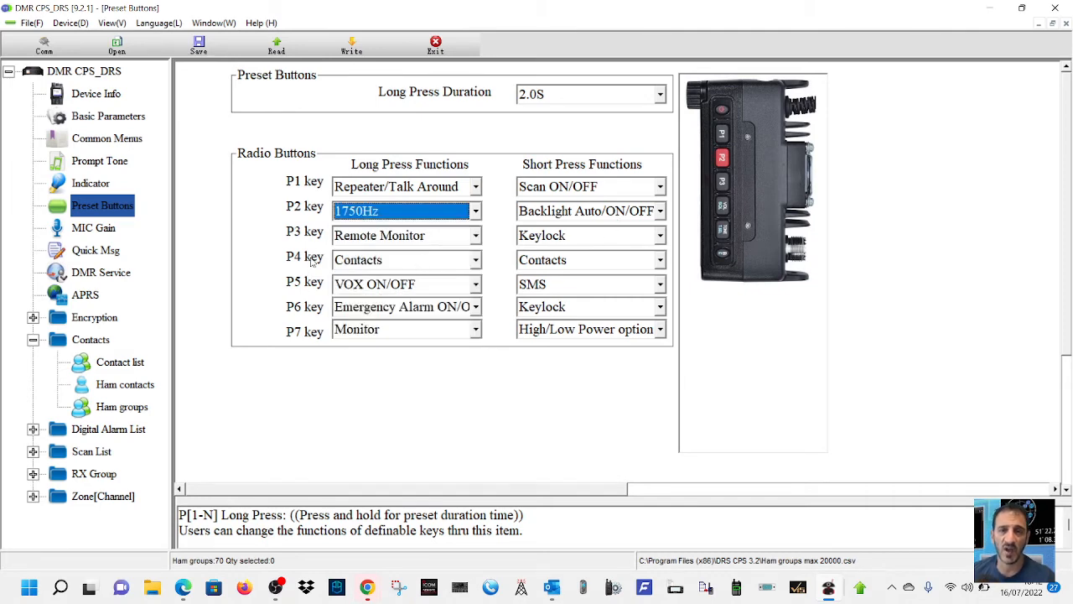
pyautogui.click(476, 260)
pyautogui.click(385, 342)
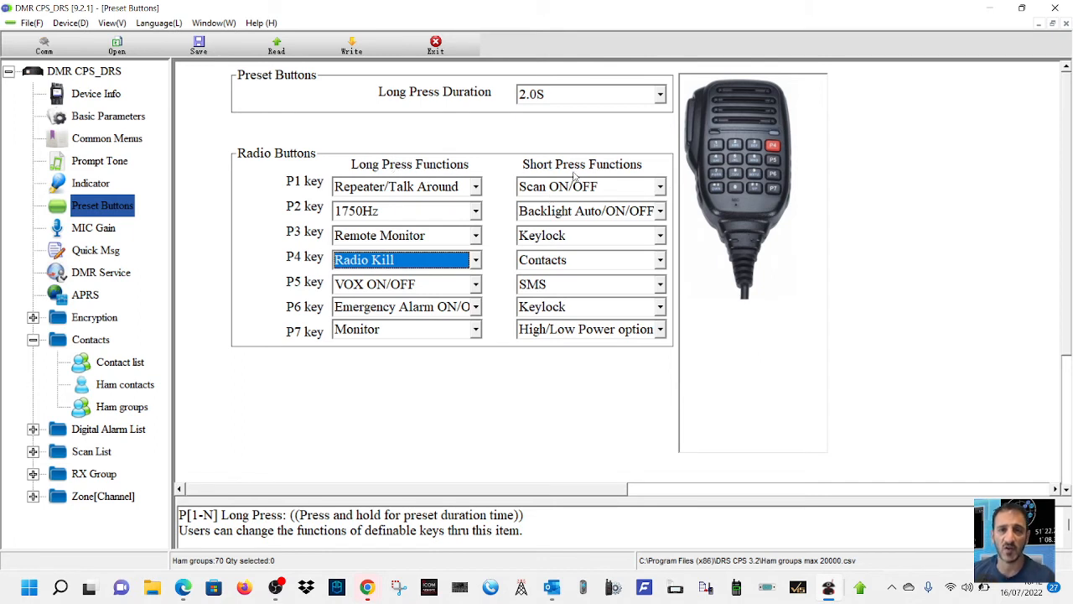
# - Look through the available short press functions for the P3, P4 and P5 keys
pyautogui.click(660, 236)
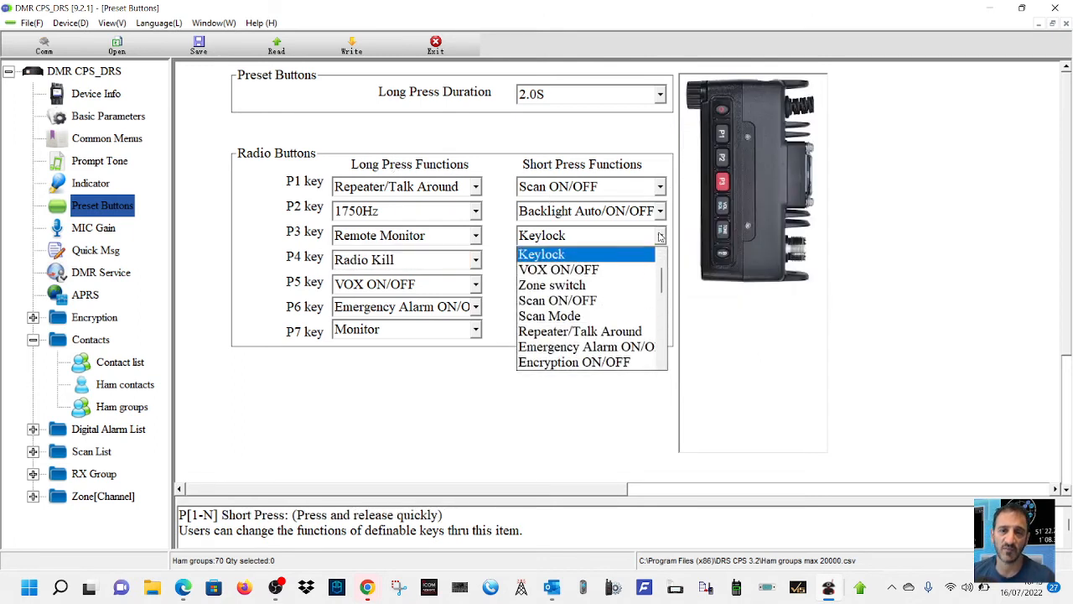
pyautogui.click(660, 238)
pyautogui.click(661, 261)
pyautogui.click(661, 261)
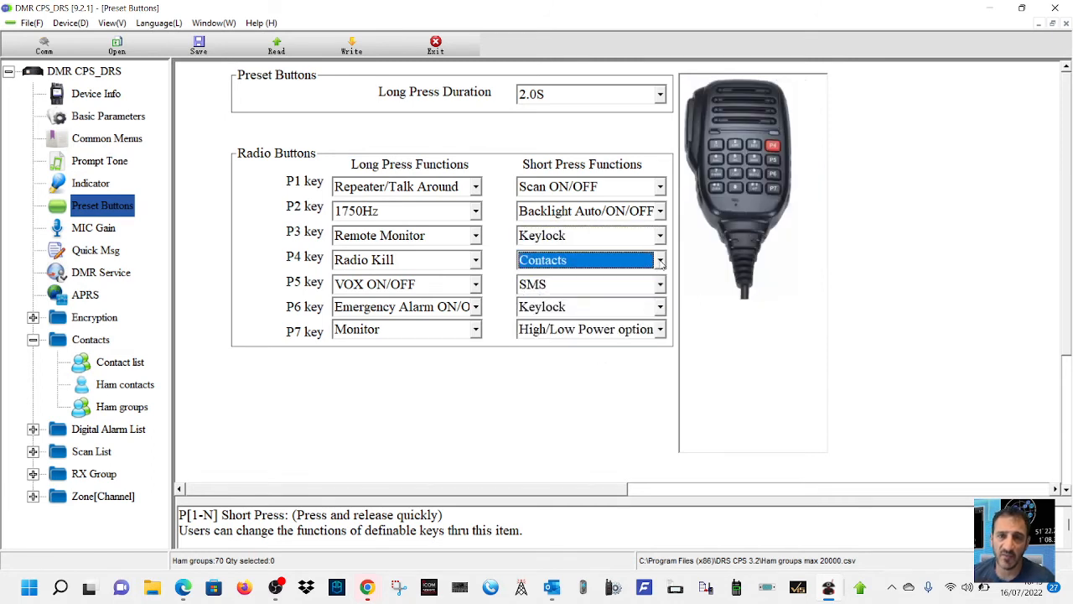
pyautogui.click(661, 286)
pyautogui.click(660, 286)
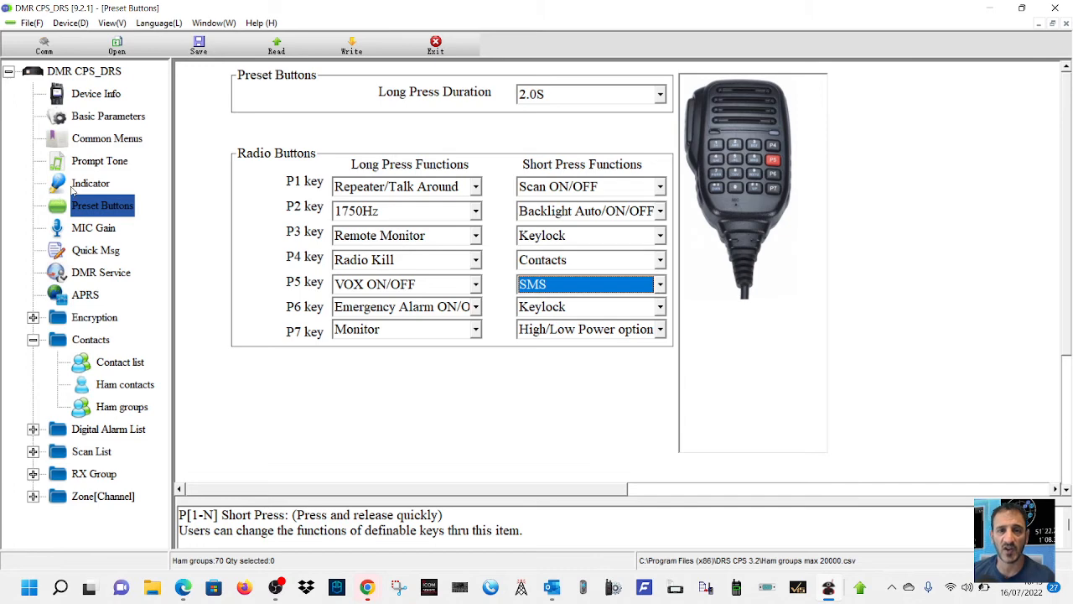
# - View the channels of zone GB3YL, and go through the channels of zone GB7YL to the last entry
pyautogui.click(124, 497)
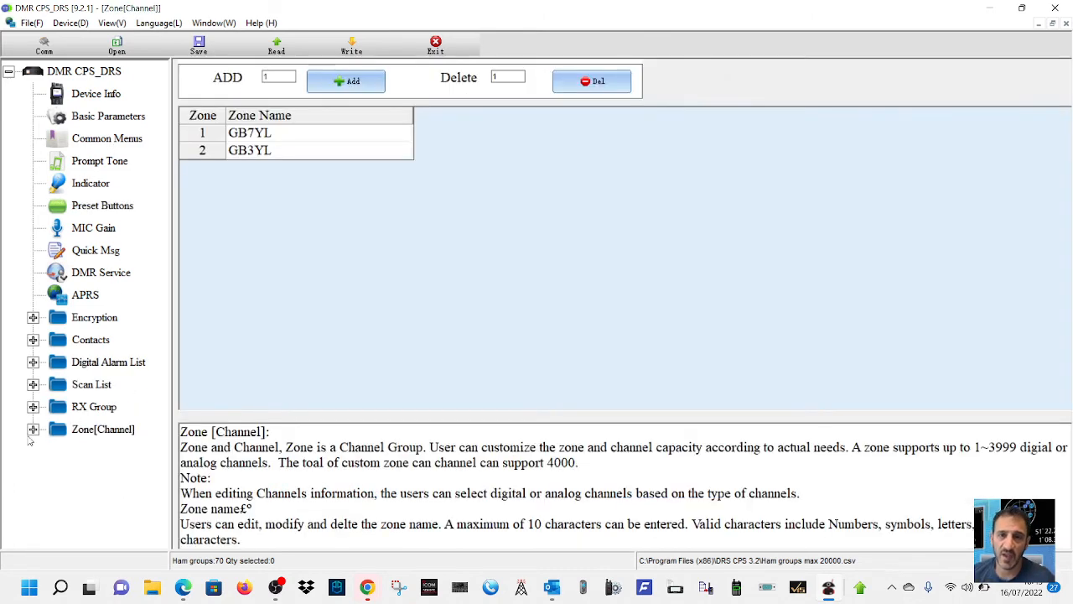
pyautogui.click(33, 430)
pyautogui.click(116, 497)
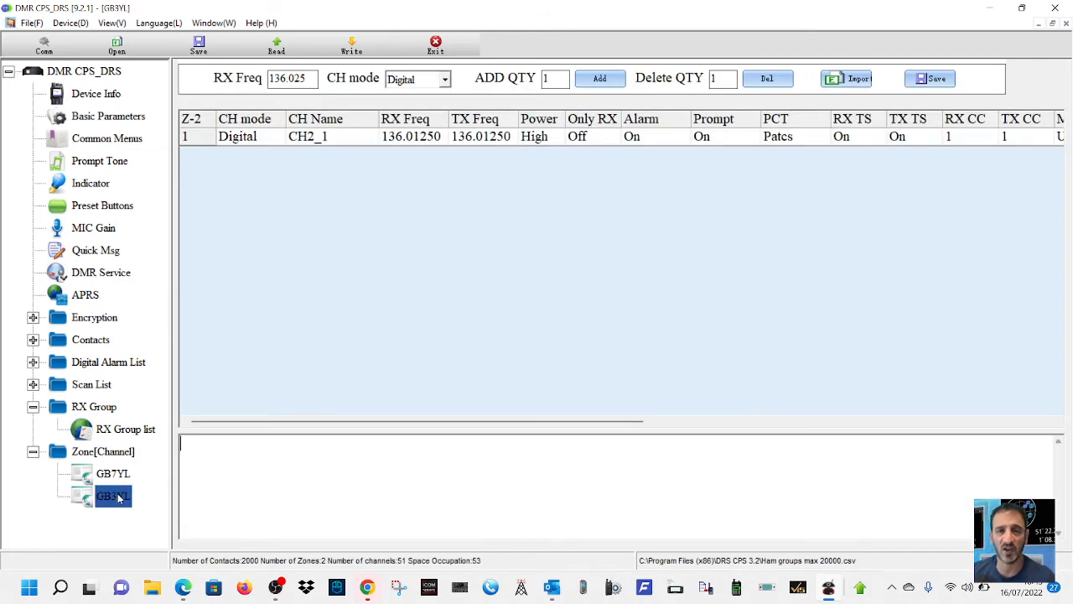
pyautogui.click(118, 476)
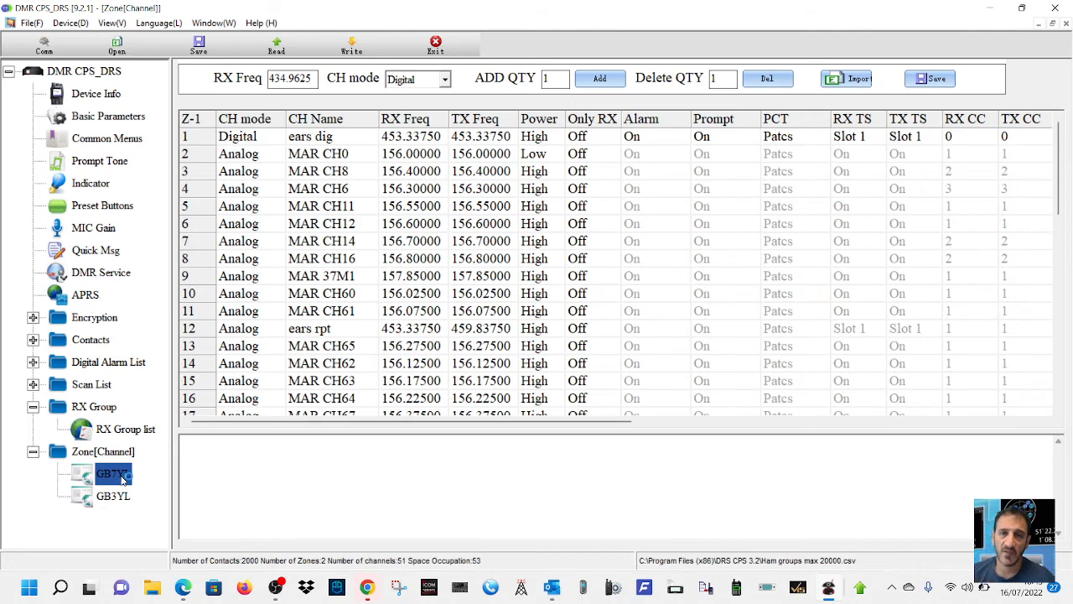
pyautogui.scroll(-12, 591, 224)
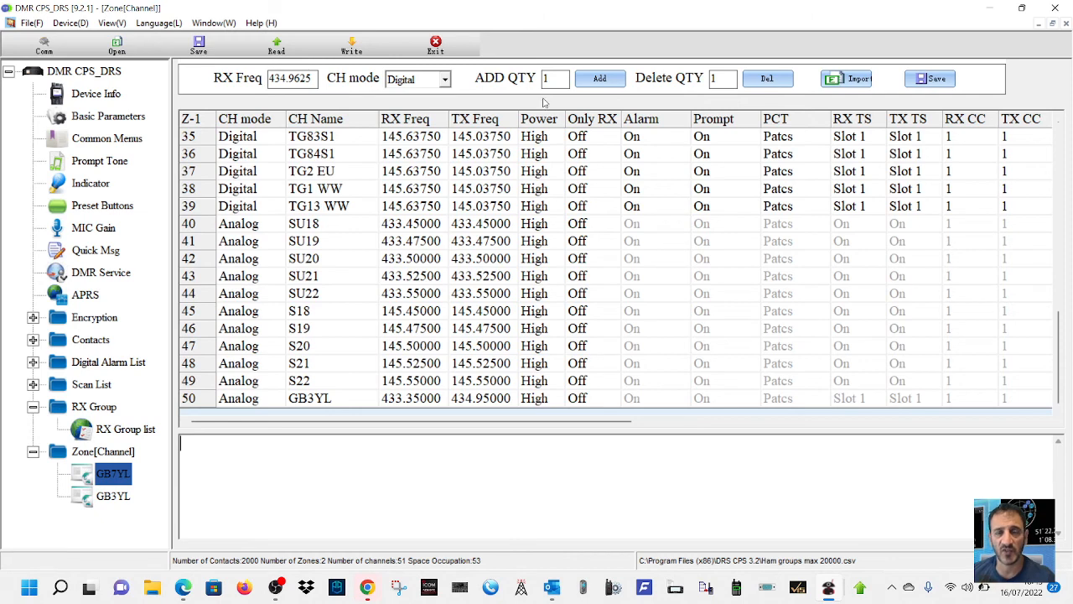
# - Add one digital channel at 434.9625 to zone GB7YL and check the channel mode options of the new channel
pyautogui.click(619, 78)
pyautogui.scroll(-12, 554, 252)
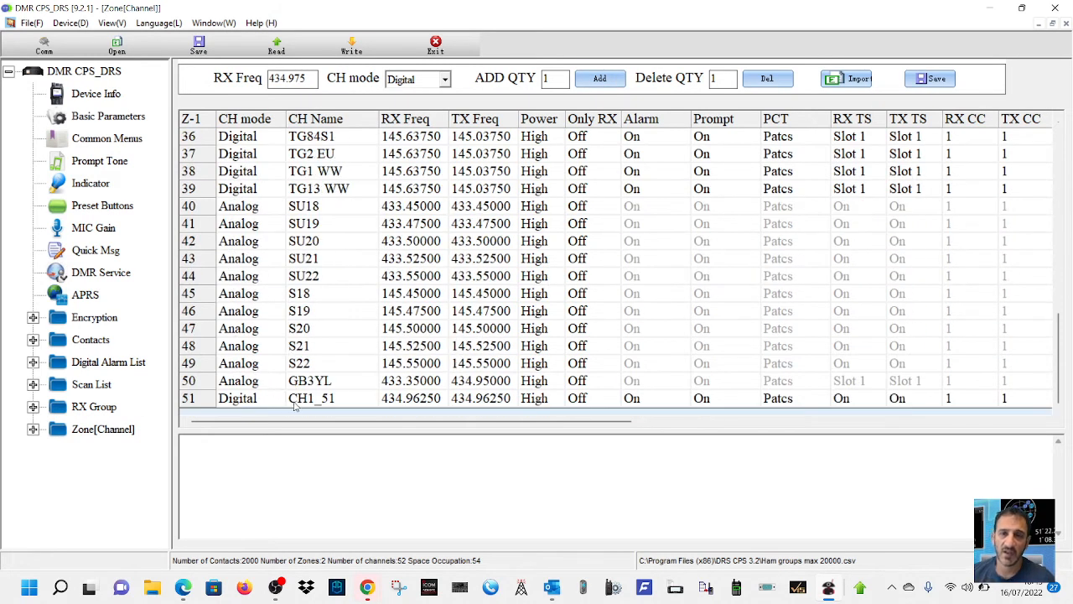
pyautogui.click(237, 403)
pyautogui.click(237, 403)
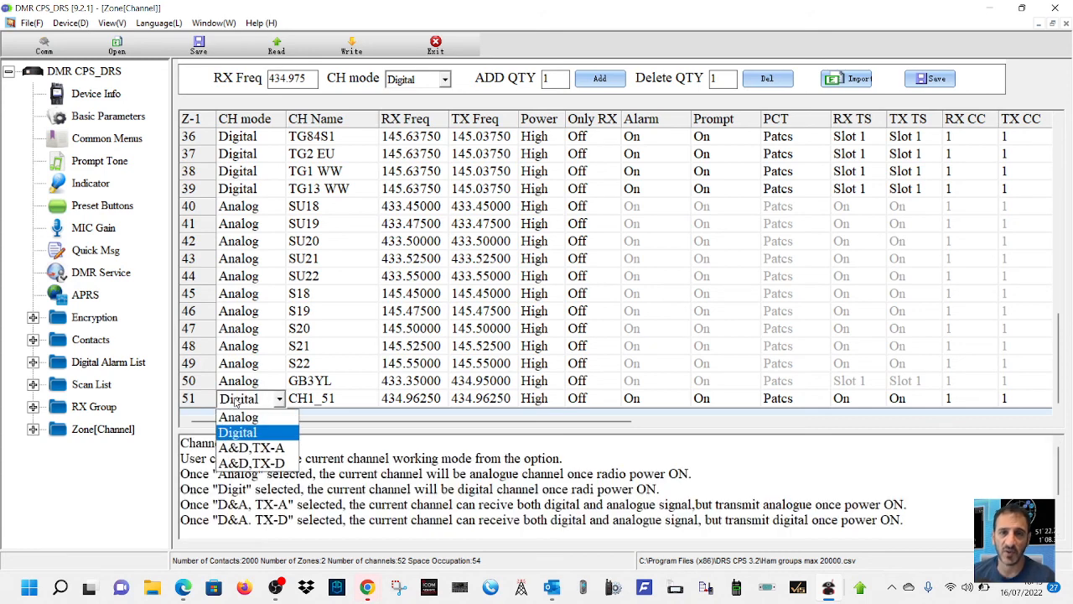
pyautogui.click(807, 450)
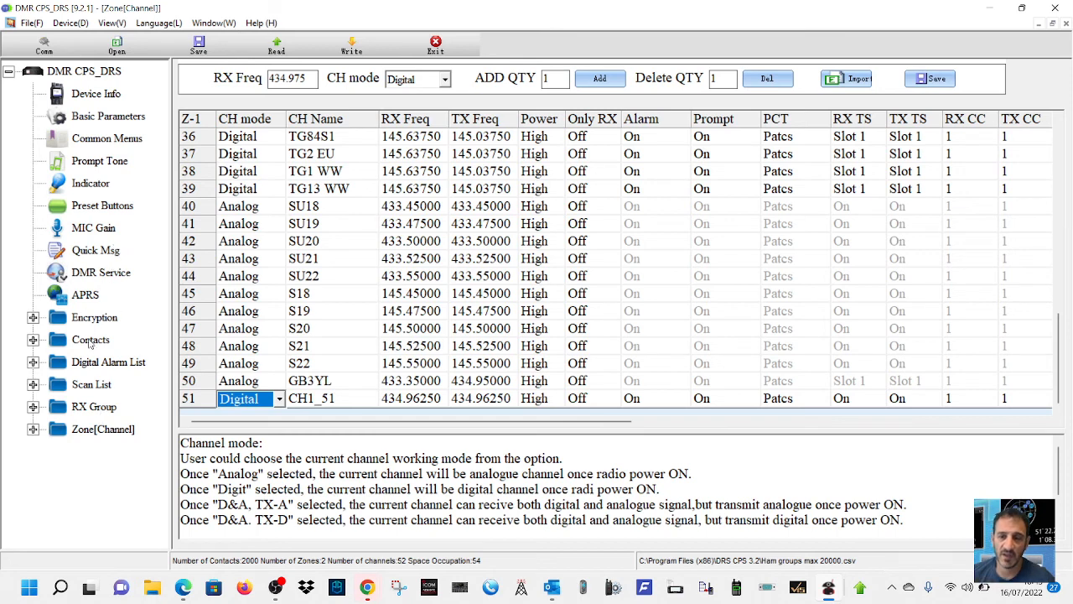
# - Expand the Contacts branch, and switch to the Chrome browser to compare the Radioddity GD-88 picture with the Retevis RT73 product page
pyautogui.click(33, 341)
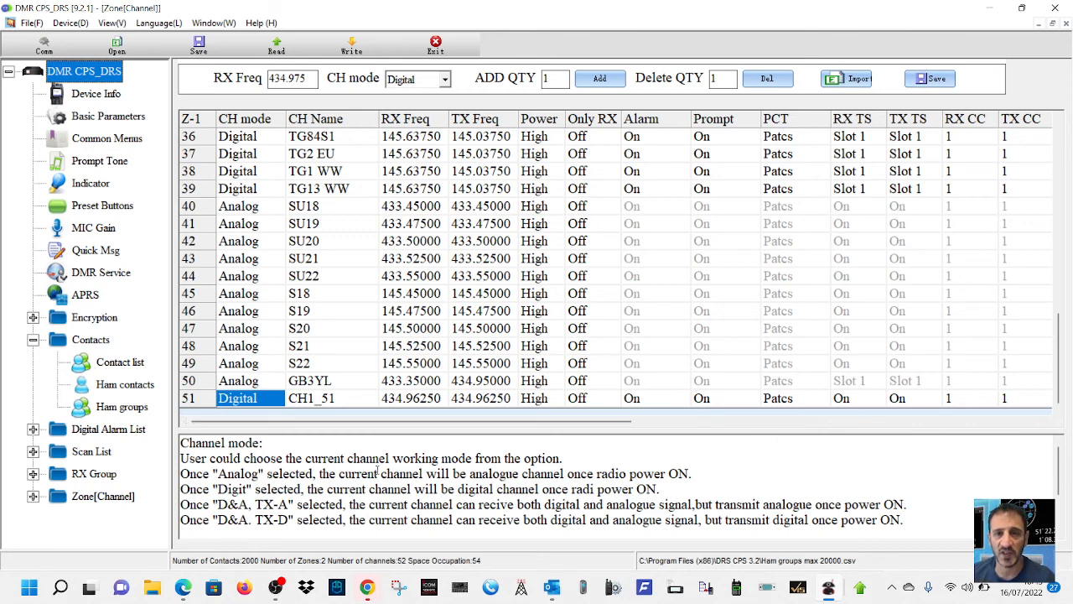
pyautogui.click(990, 8)
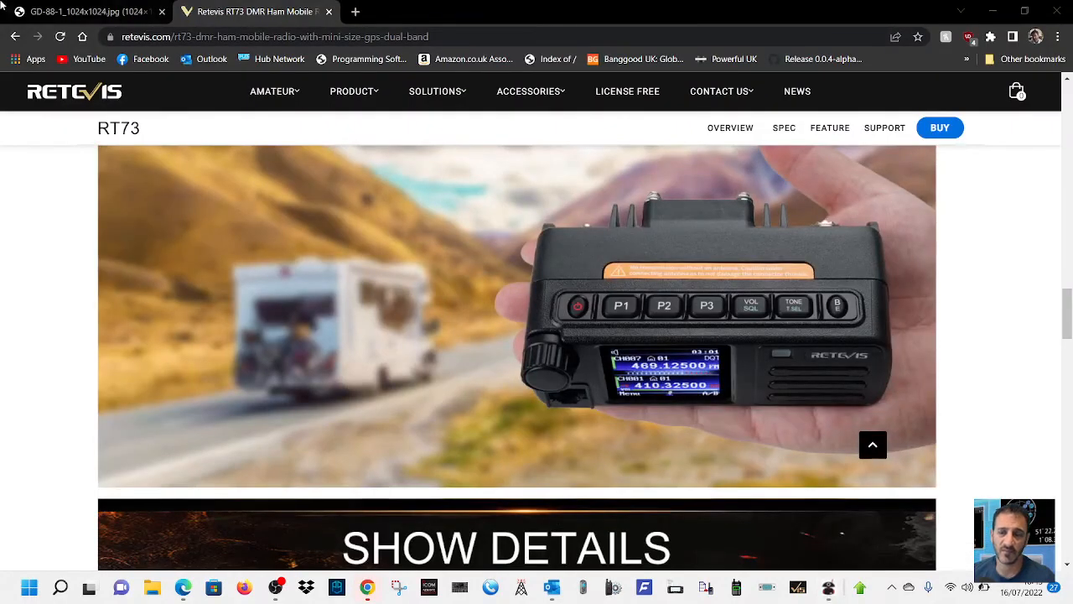
pyautogui.click(67, 6)
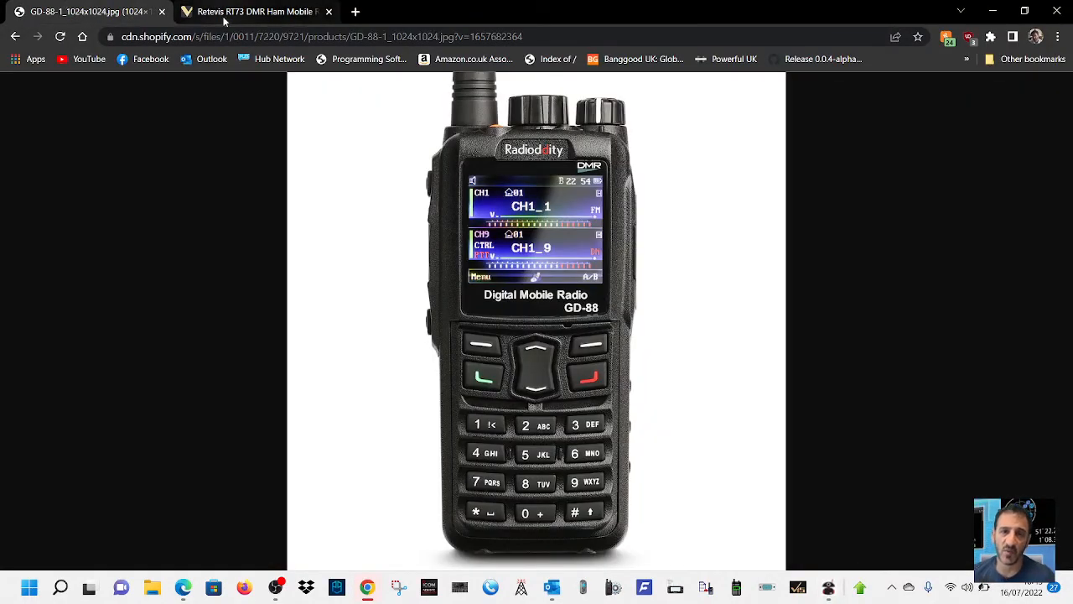
pyautogui.click(201, 10)
pyautogui.click(96, 9)
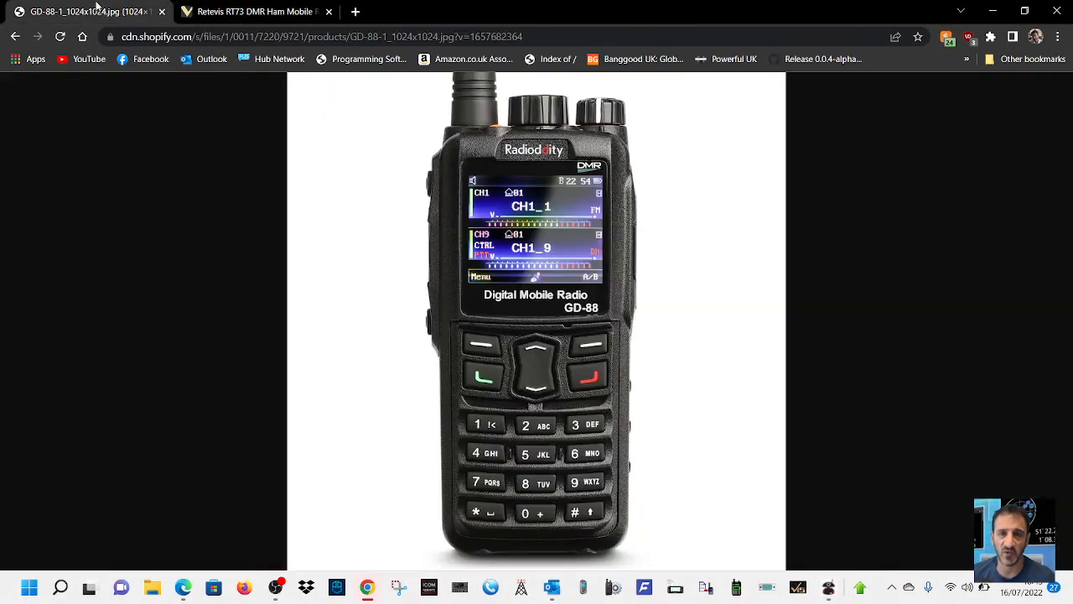
pyautogui.click(243, 11)
pyautogui.click(96, 16)
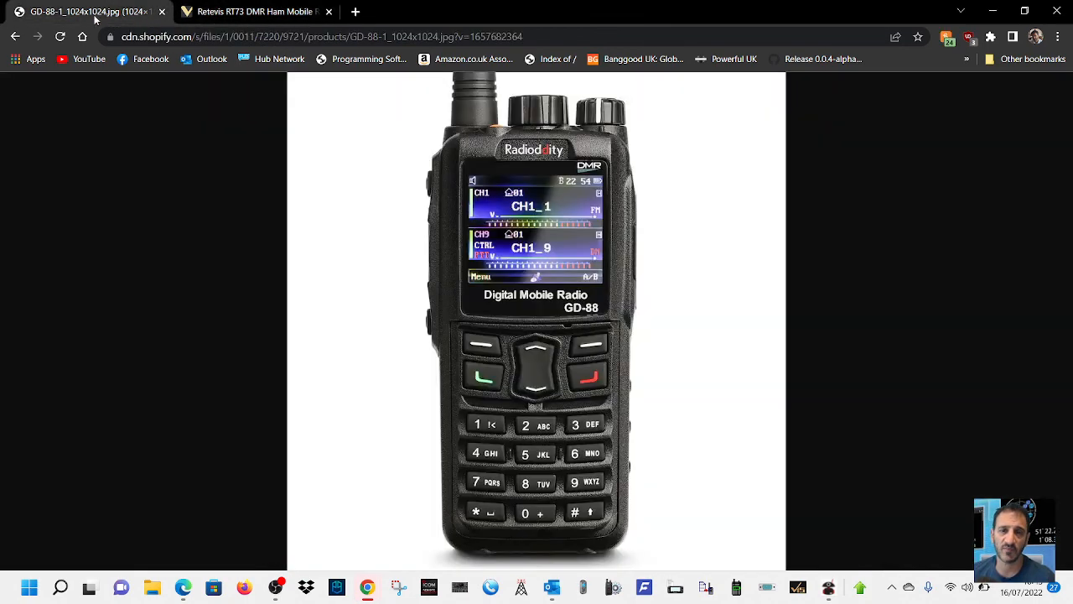
pyautogui.click(222, 12)
pyautogui.click(134, 12)
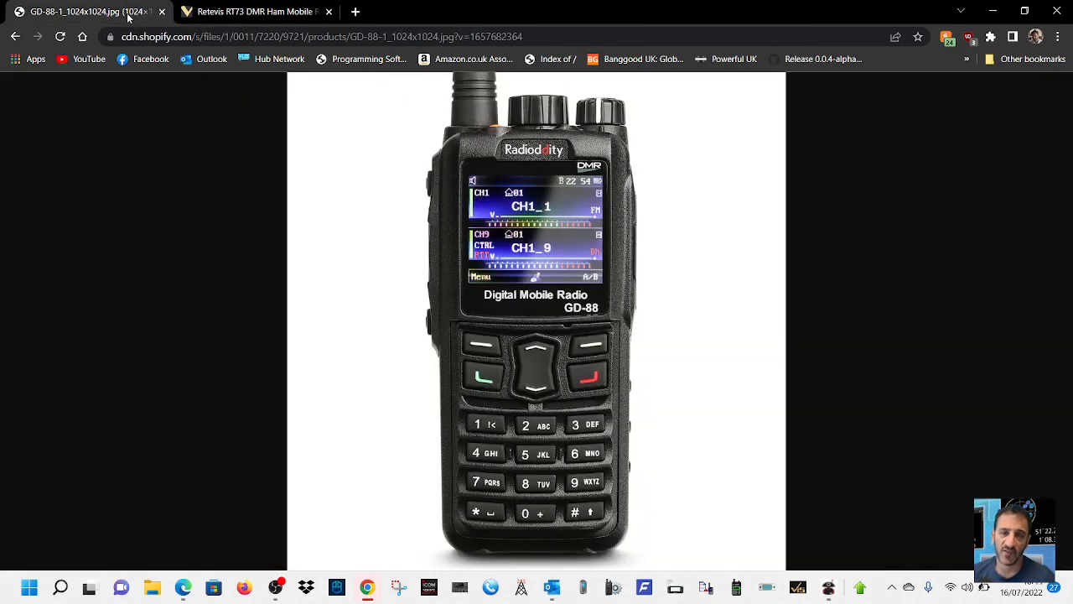